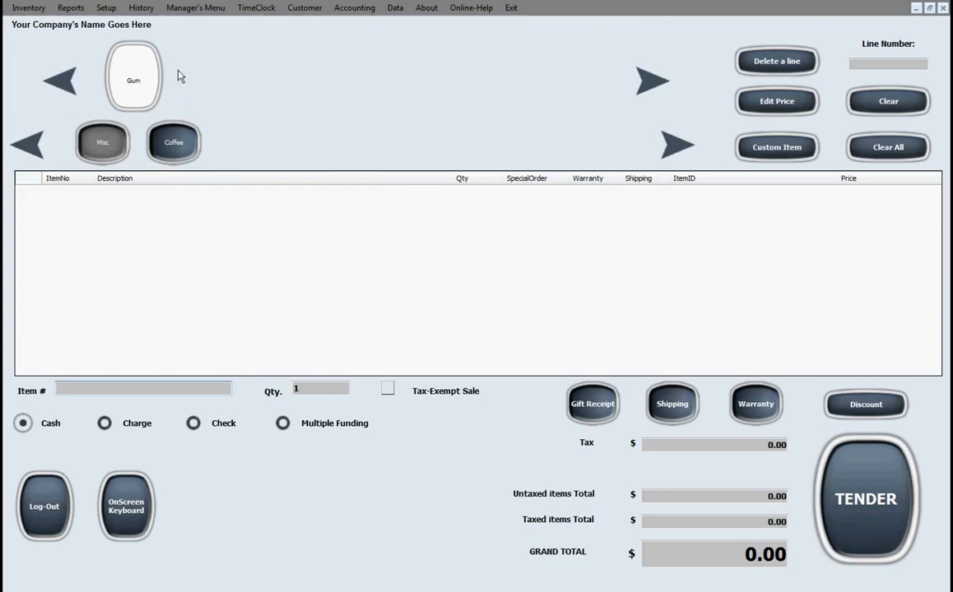
Step: Try to ring up Gum without creating it in inventory, and look at the items in the Coffee category
left_click(134, 81)
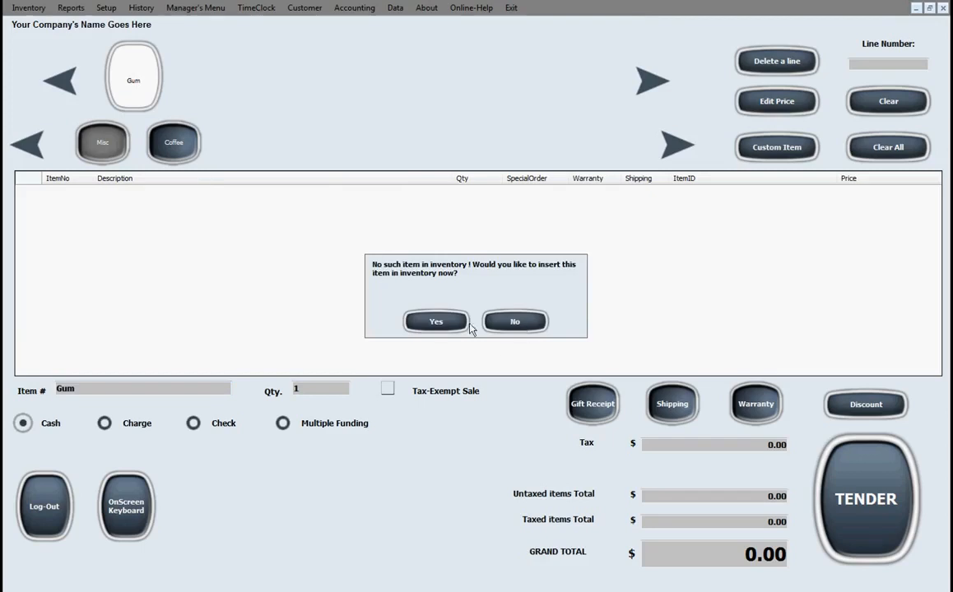
left_click(519, 322)
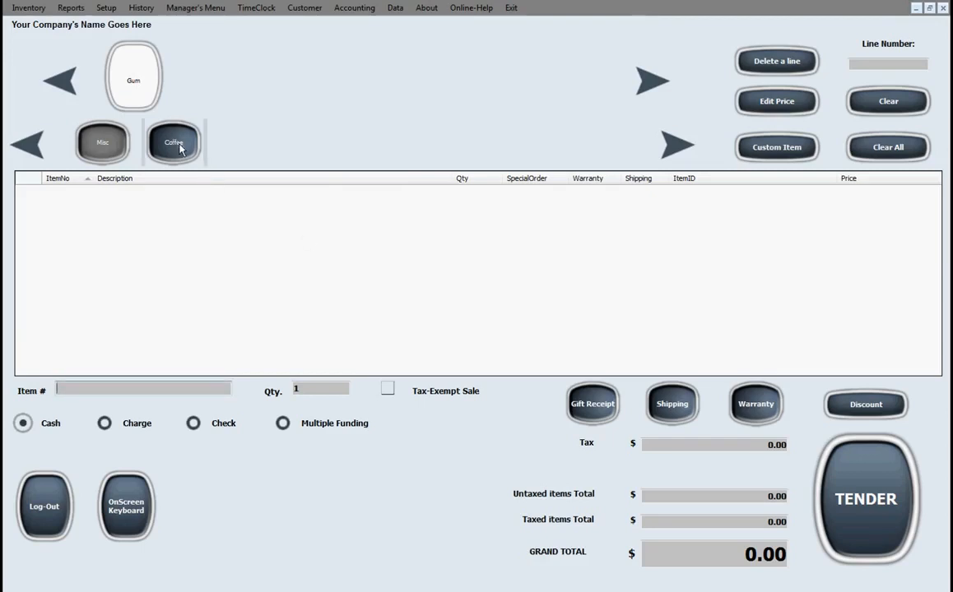
left_click(175, 143)
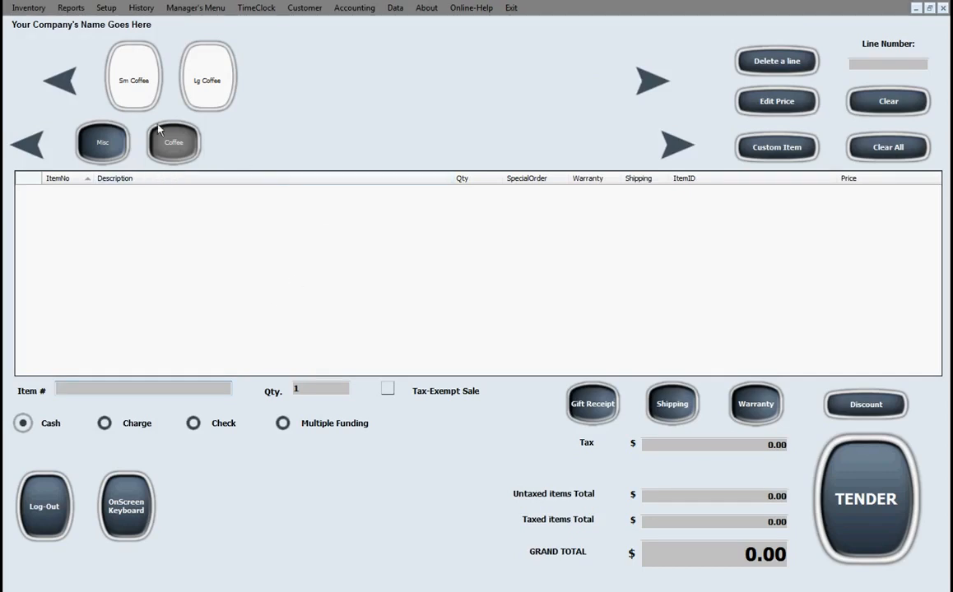
left_click(99, 135)
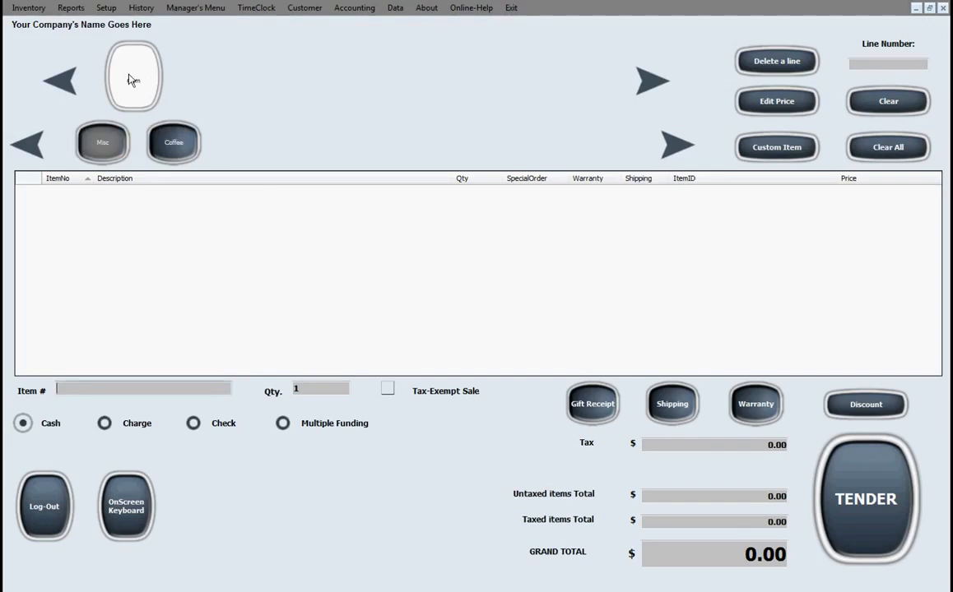
Step: Start a new inventory record for the Gum item with the description Gum and a supply price of 1.00
left_click(129, 80)
left_click(434, 320)
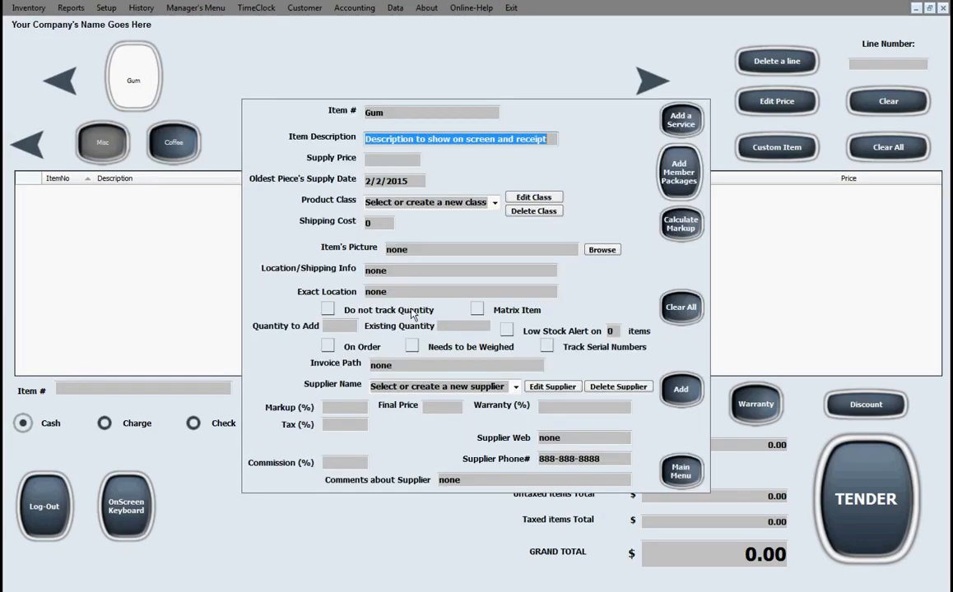
type("Gum")
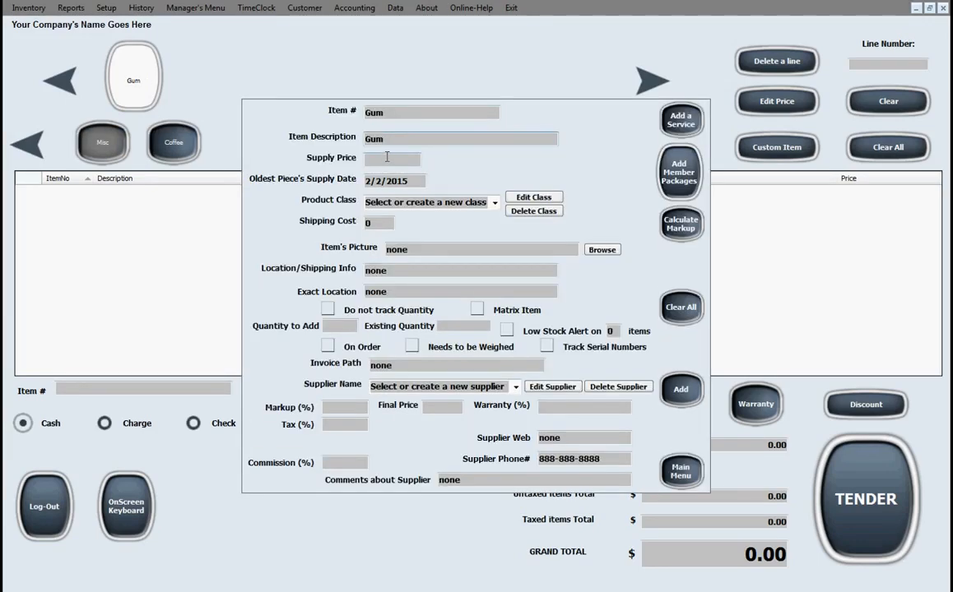
left_click(387, 159)
type("1.0")
Step: Assign Gum to the product class Food and turn off quantity tracking for it
left_click(422, 183)
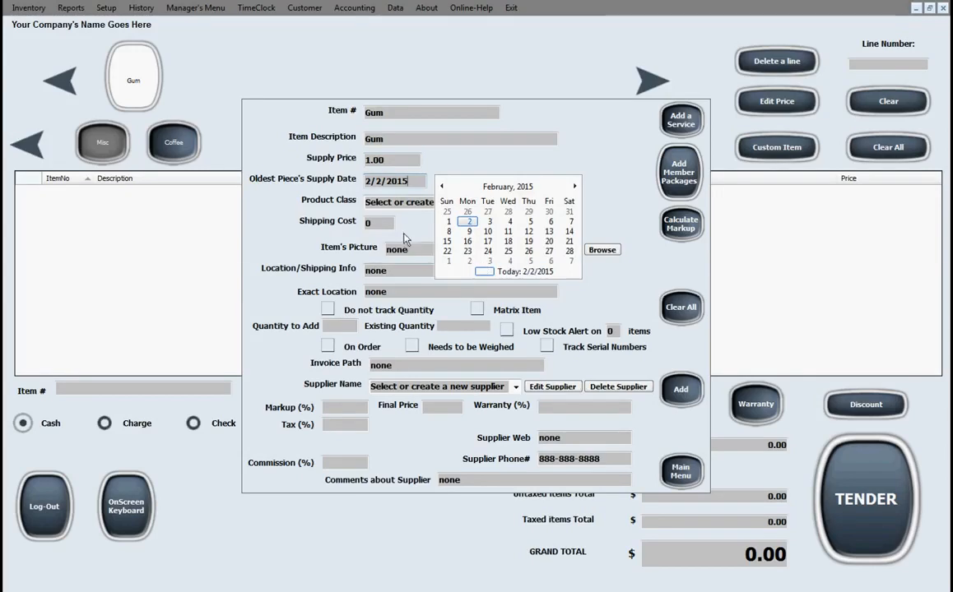
left_click(384, 202)
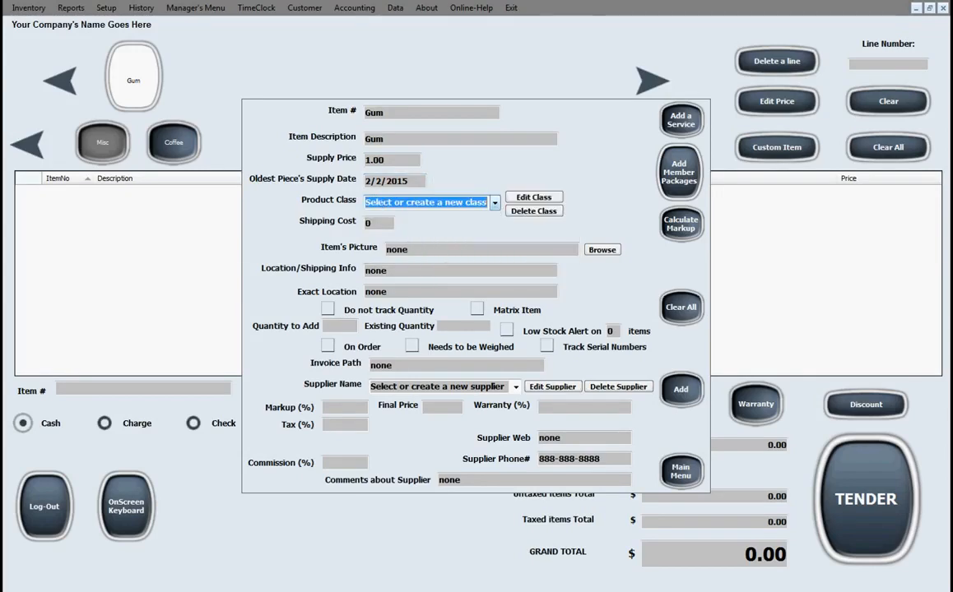
type("Food")
key("Tab")
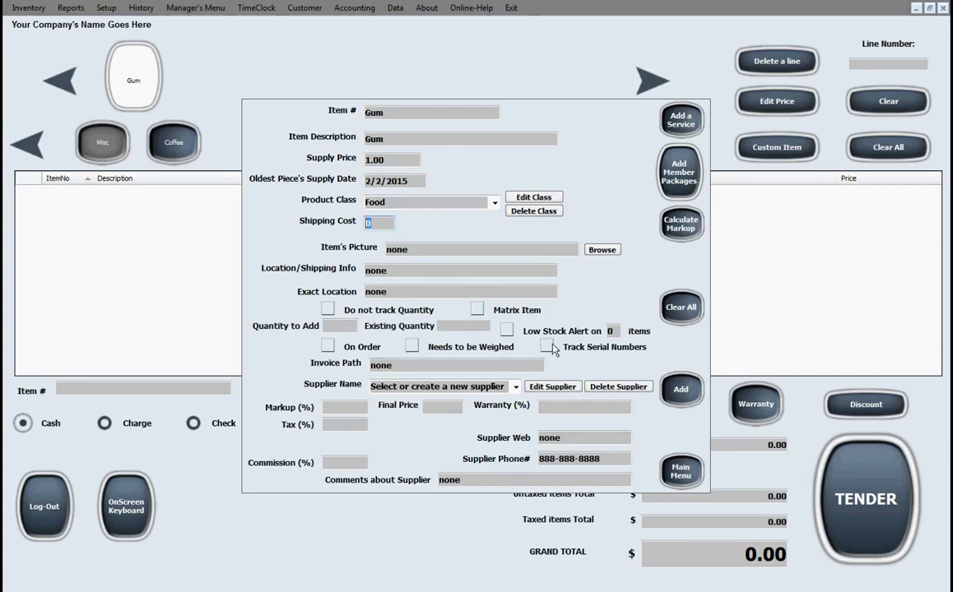
left_click(328, 310)
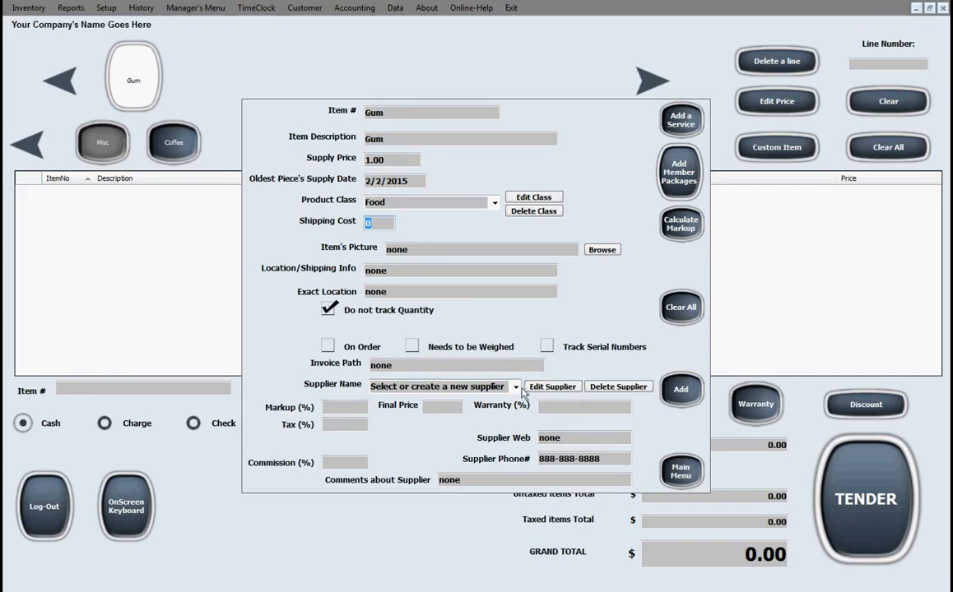
Step: Enter None as the supplier name and set the markup to 20% and the tax to 6%
left_click(466, 386)
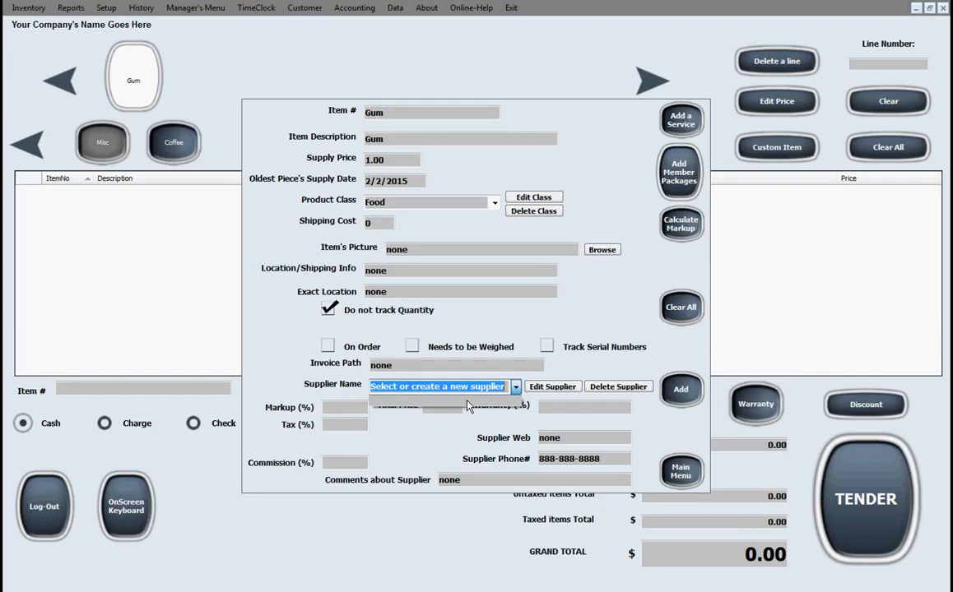
type("None")
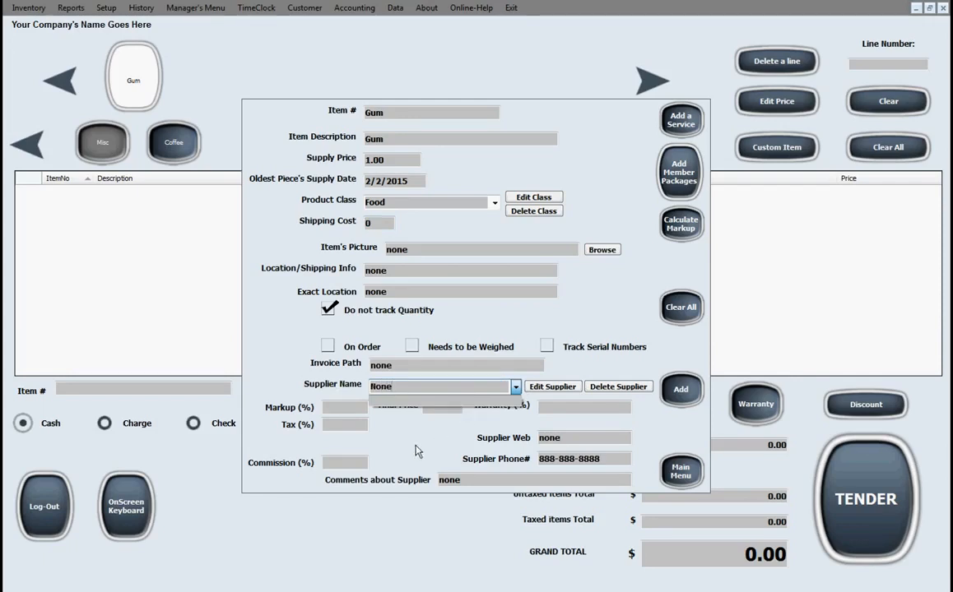
key("Tab")
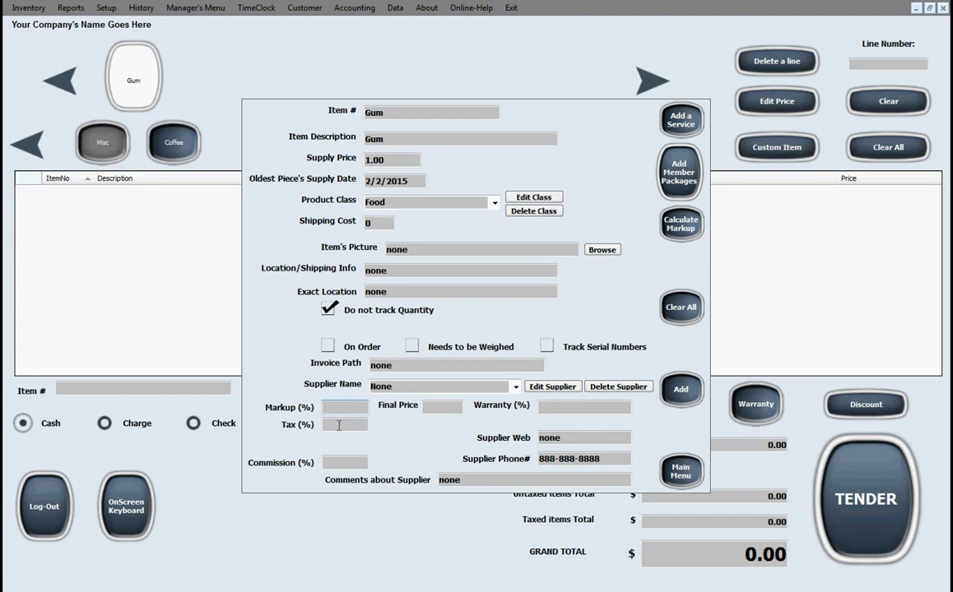
type("20")
type("6")
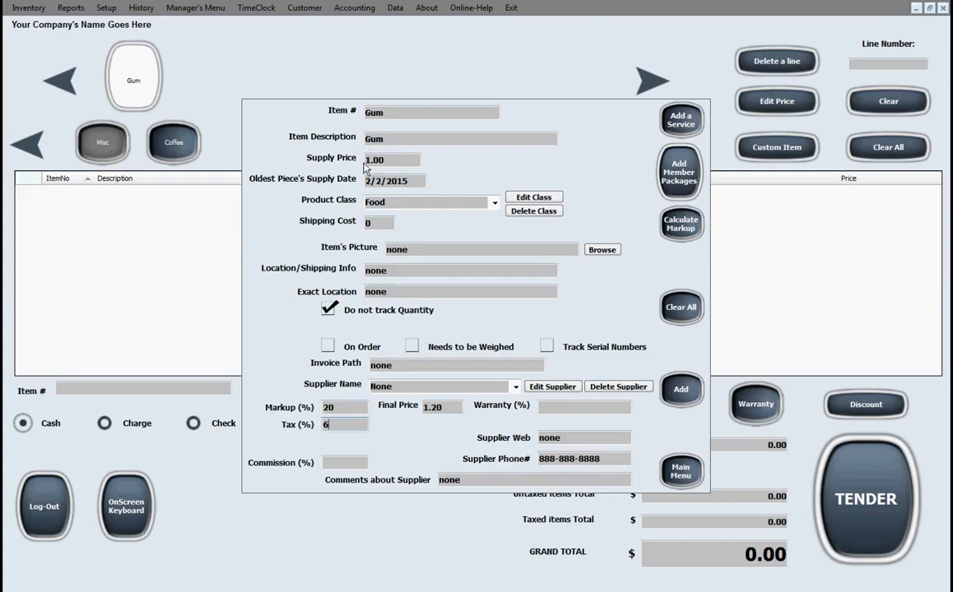
Step: Change Gum's supply price to 1.20 and its markup to 50%
left_click_drag(399, 160, 340, 171)
type("1.20")
left_click(344, 407)
type("0")
double_click(336, 403)
type("50")
key("Tab")
Step: Add the Gum item to the inventory database and return to the sales screen
left_click(682, 390)
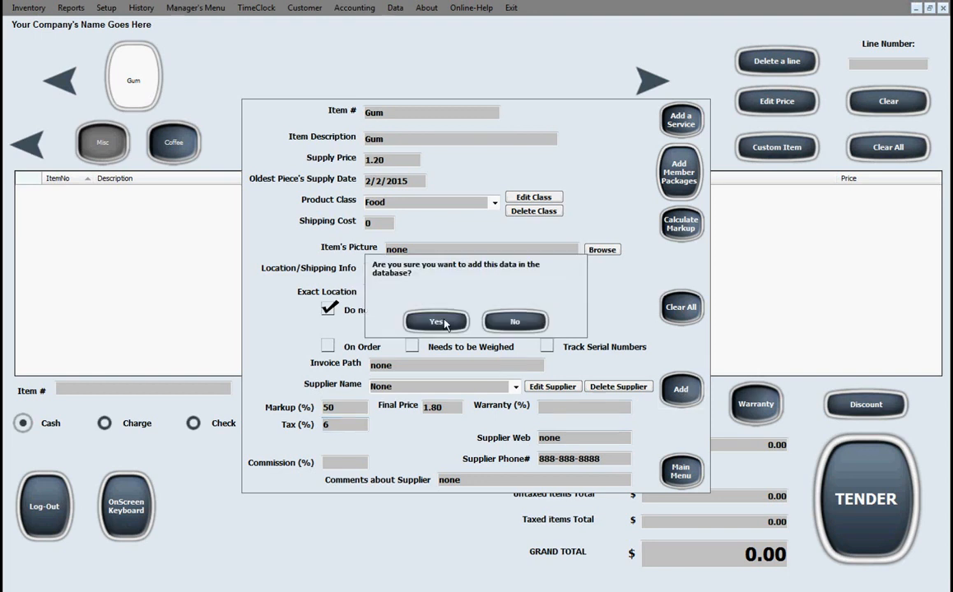
left_click(468, 320)
left_click(540, 346)
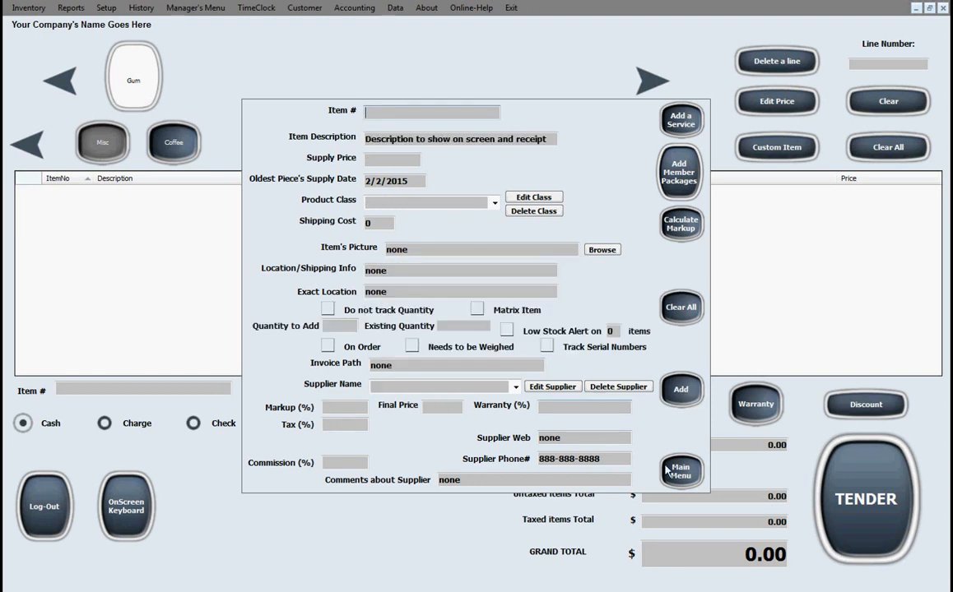
left_click(680, 473)
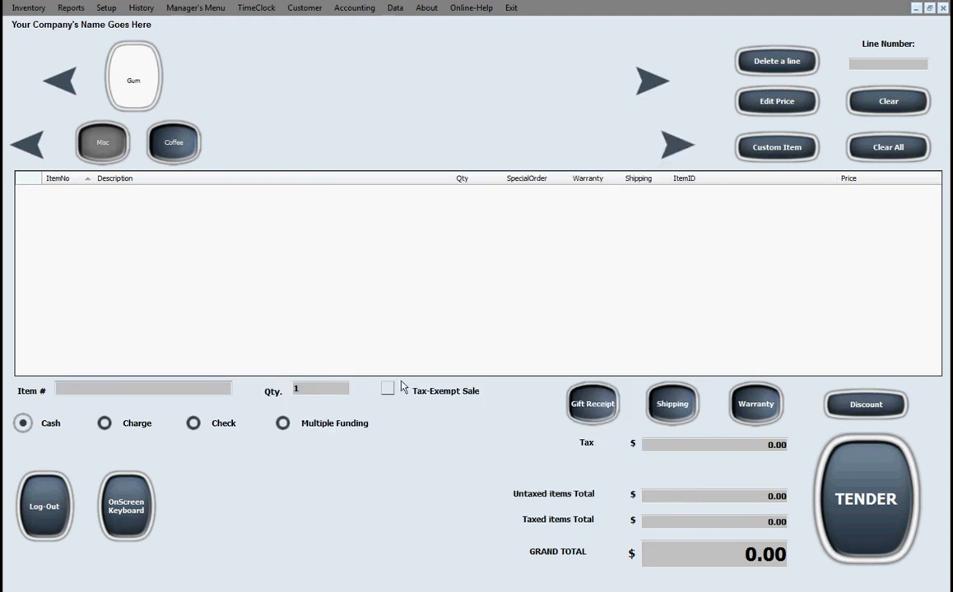
Step: Sell one Gum for cash with $5 collected, skipping the customer details
left_click(123, 76)
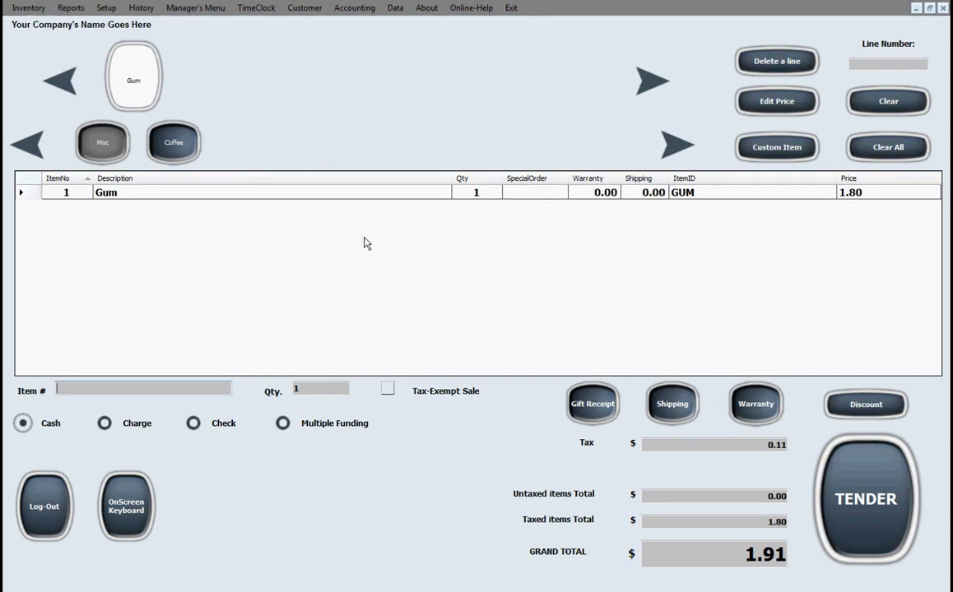
left_click(862, 502)
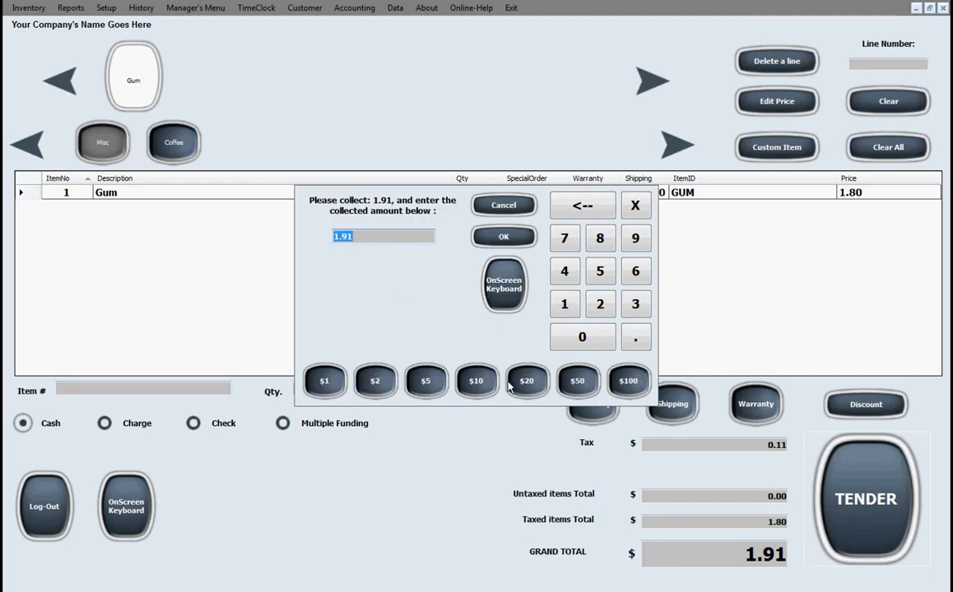
left_click(424, 382)
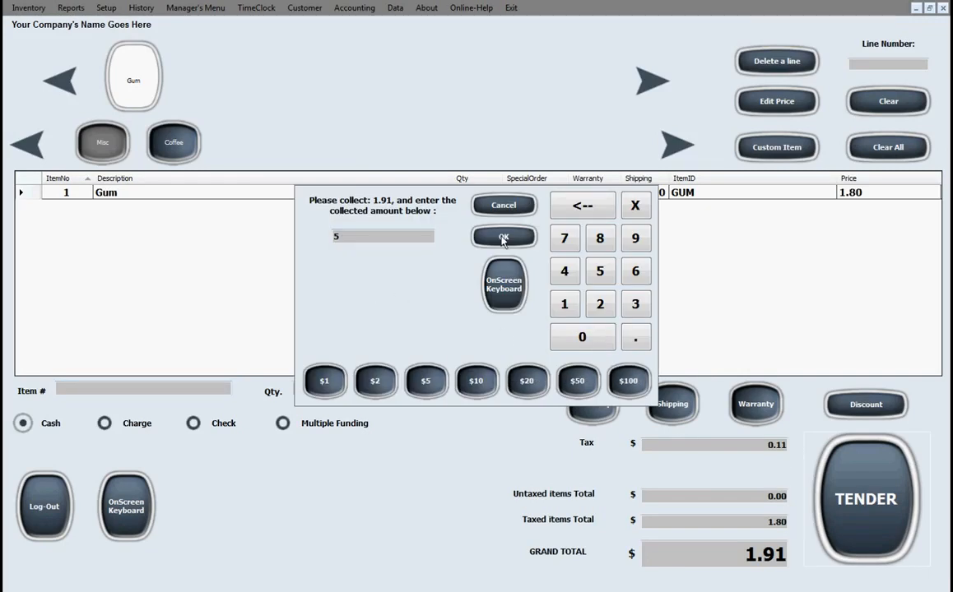
left_click(503, 237)
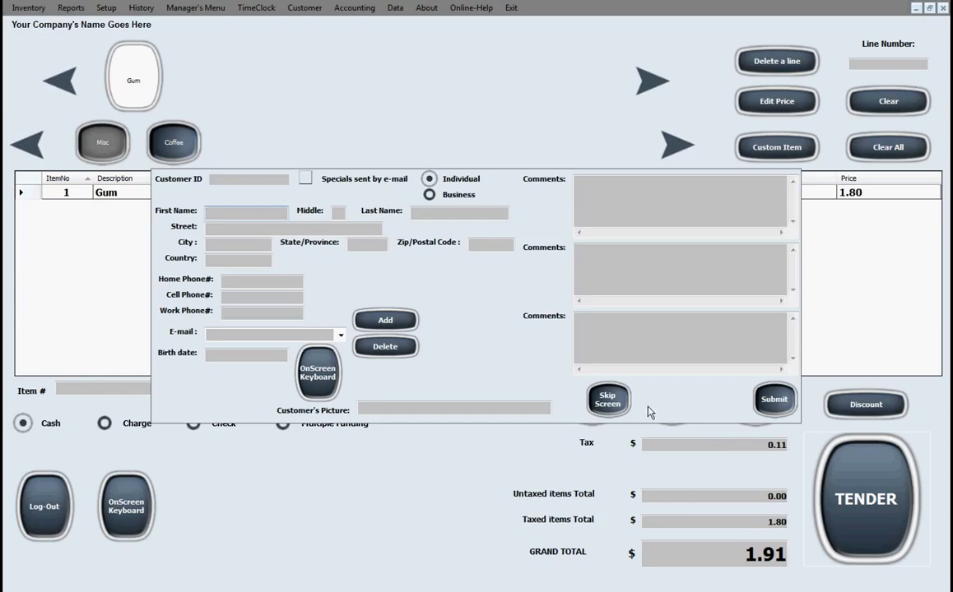
left_click(609, 403)
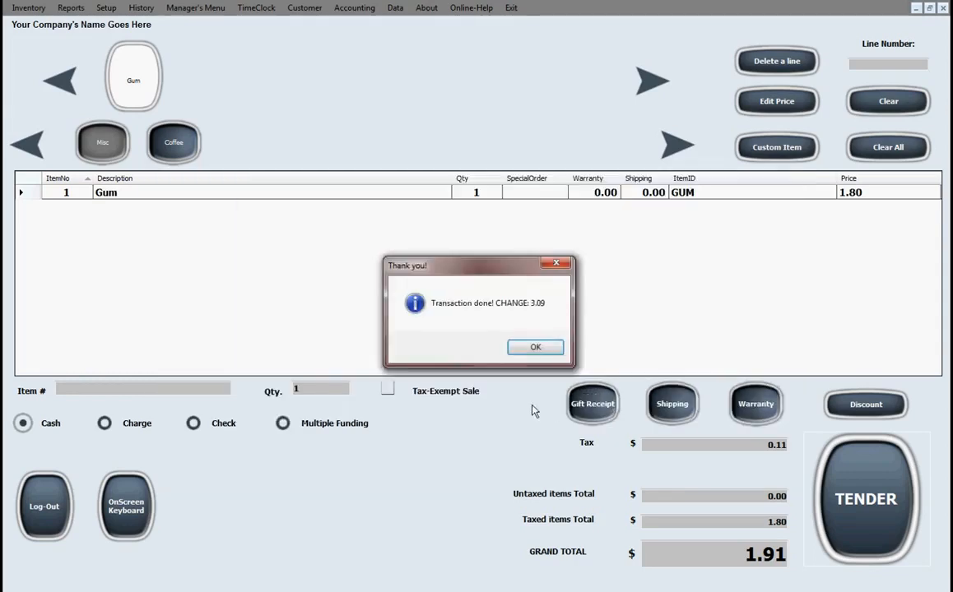
left_click(536, 348)
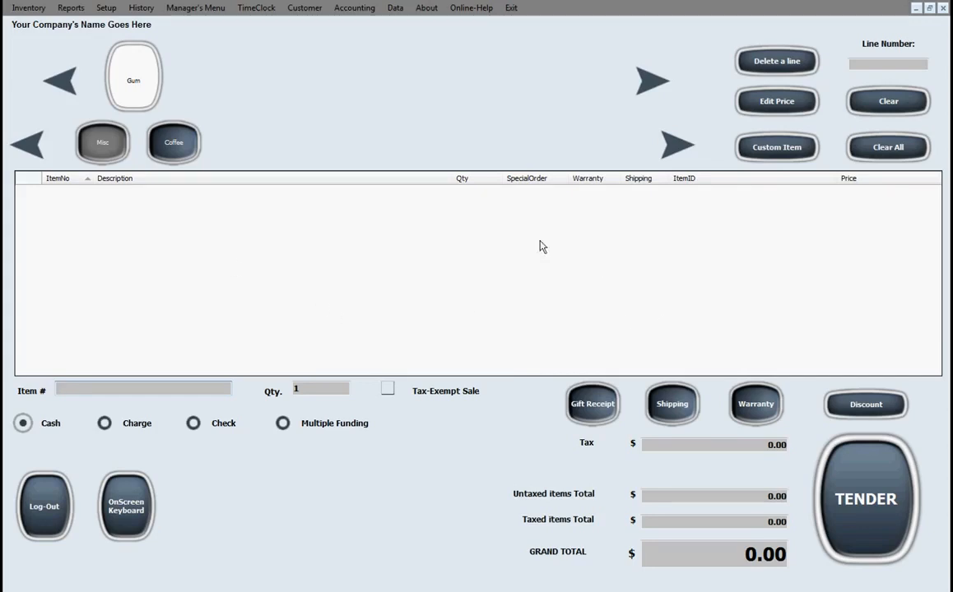
Step: Create a custom item named "open item" with the description "misc"
left_click(771, 149)
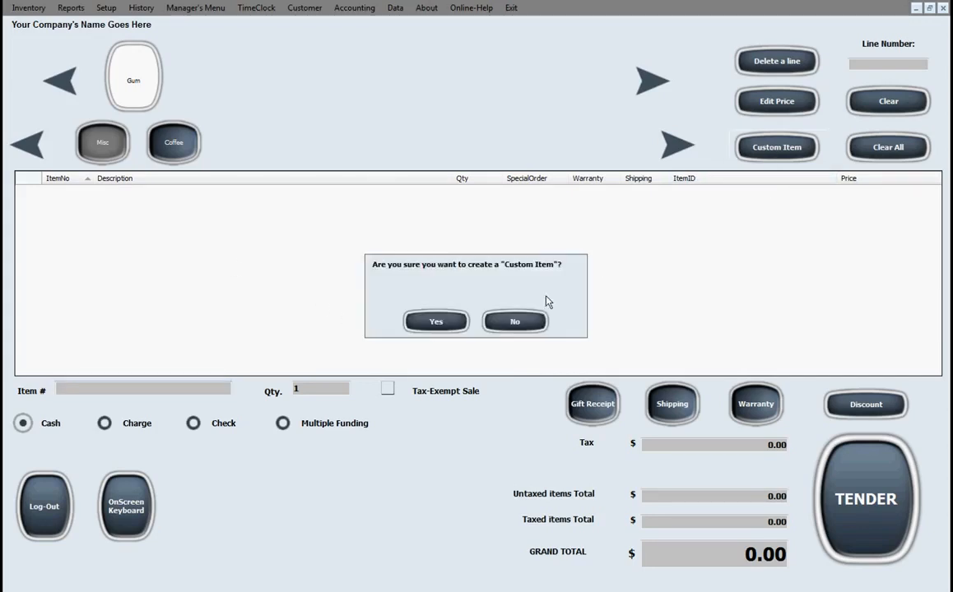
left_click(433, 320)
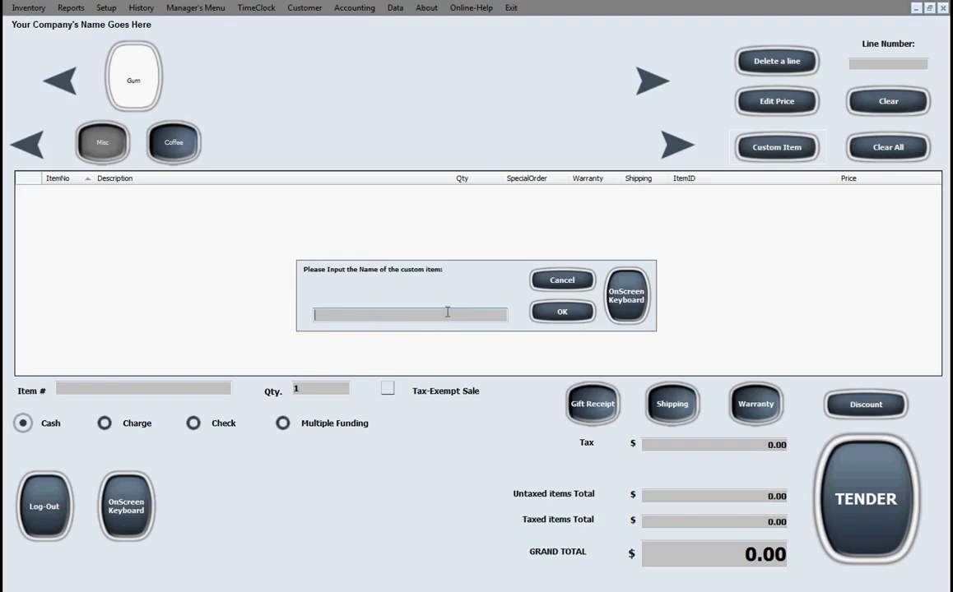
type("open item")
left_click(557, 311)
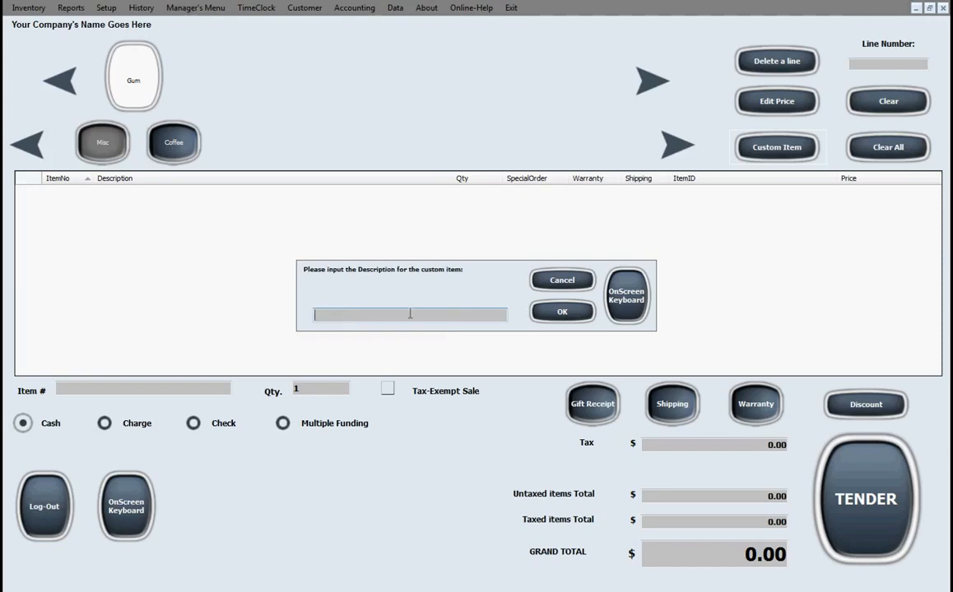
type("misc")
left_click(556, 315)
Step: Set the custom item's sale price to 5.00 and its tax to 6%, adding it to the sale
type("1.00")
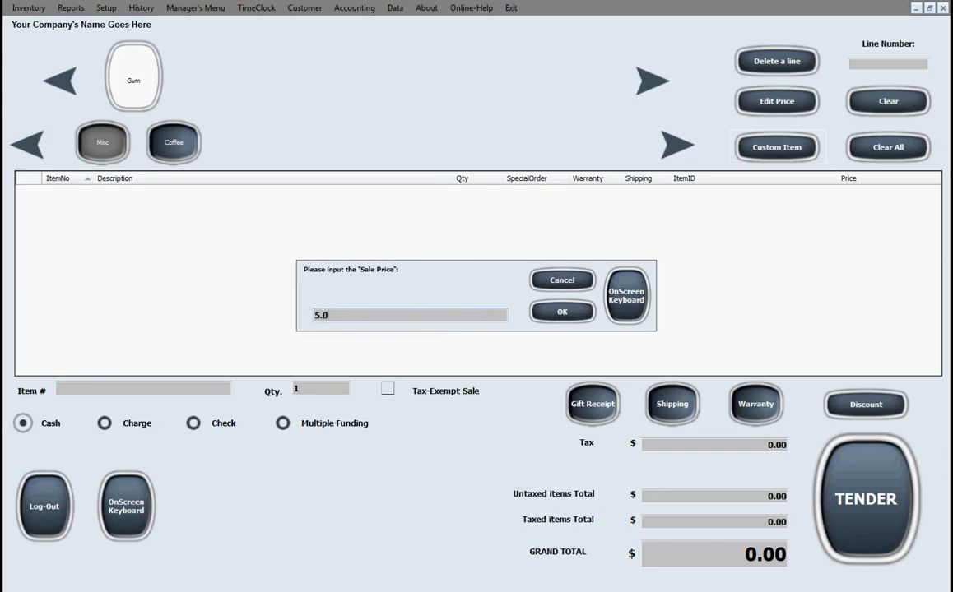
left_click(562, 313)
type("6")
left_click(547, 315)
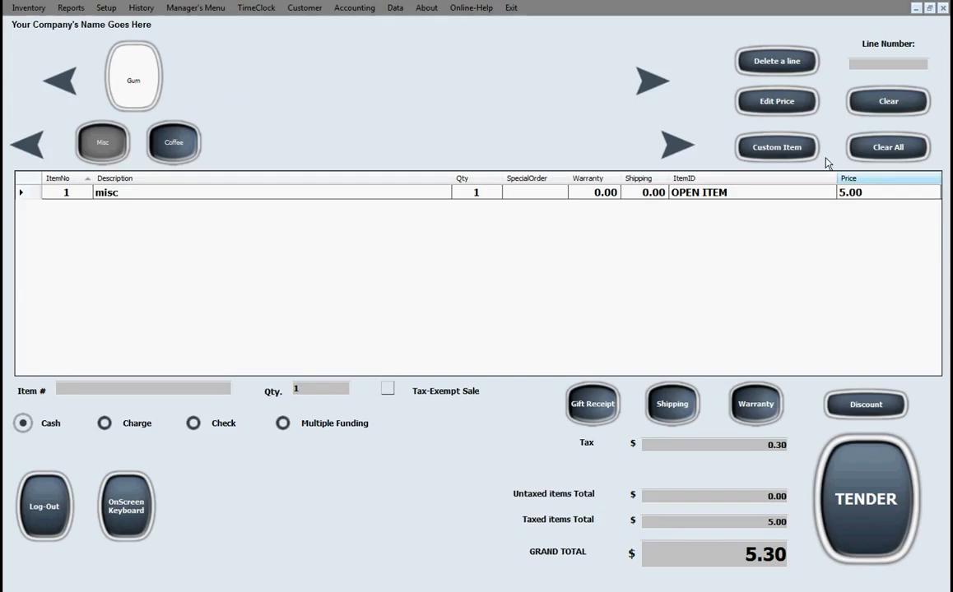
Step: Change the misc line's price to 10.00, and delete that line from the sale
left_click(784, 102)
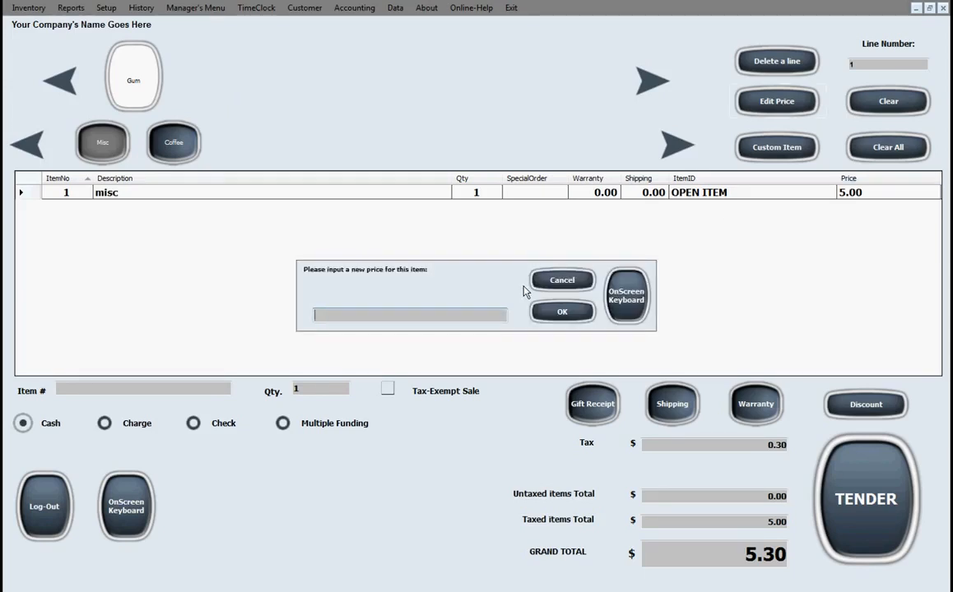
type("10.00")
left_click(562, 313)
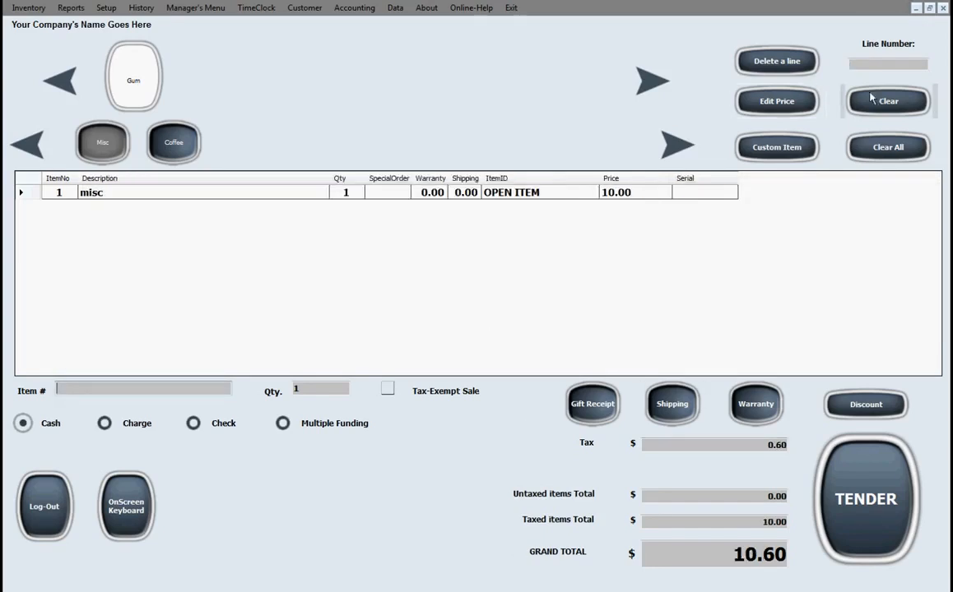
left_click(769, 72)
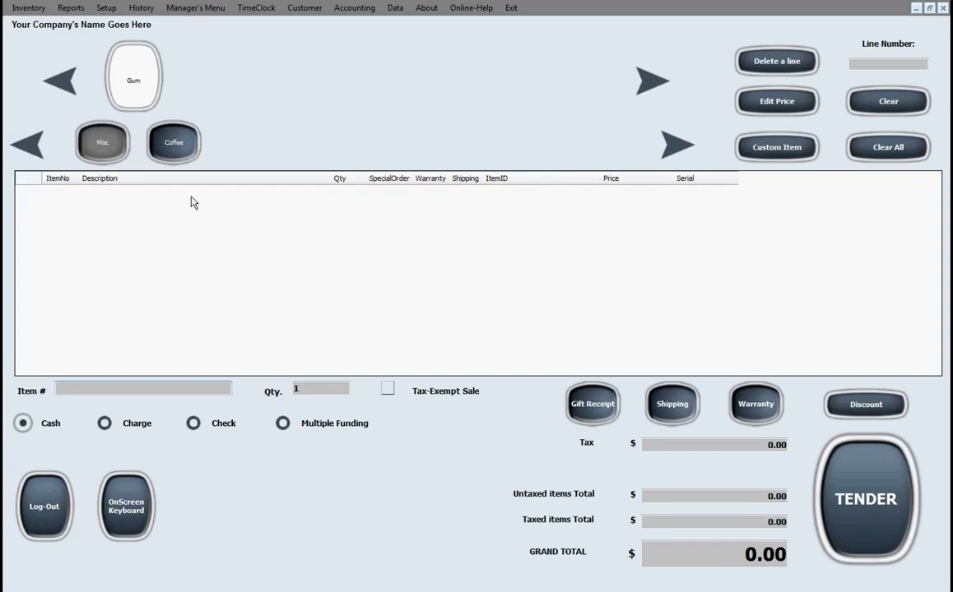
Step: View the inventory editing form, close it, and open the non-confidential inventory data list
left_click(30, 8)
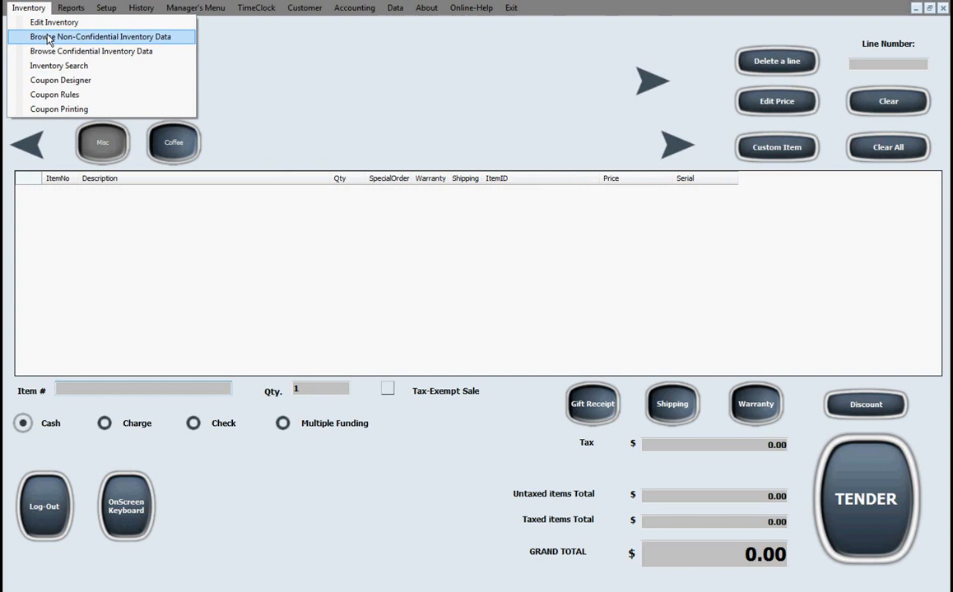
left_click(47, 37)
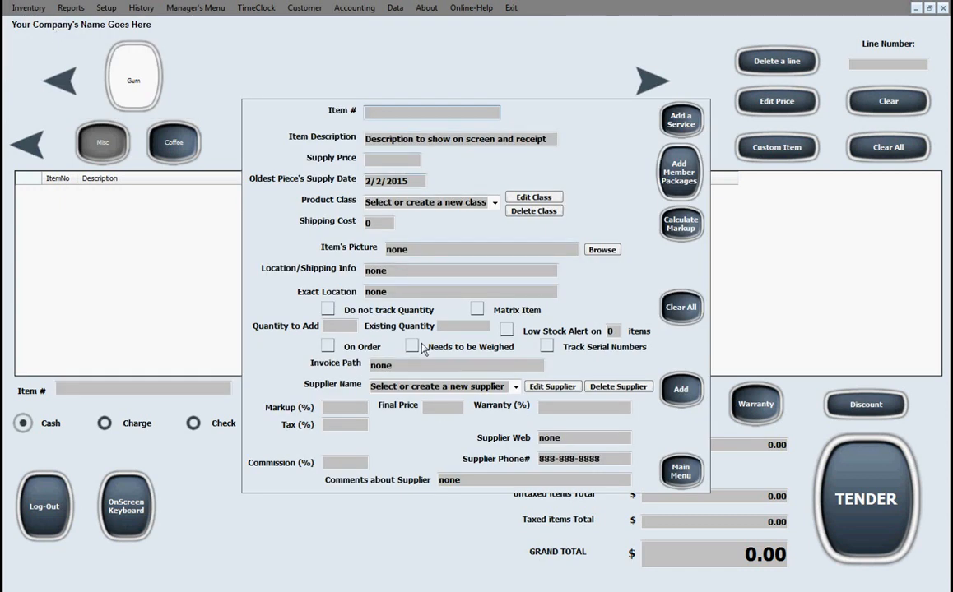
left_click(681, 476)
left_click(29, 8)
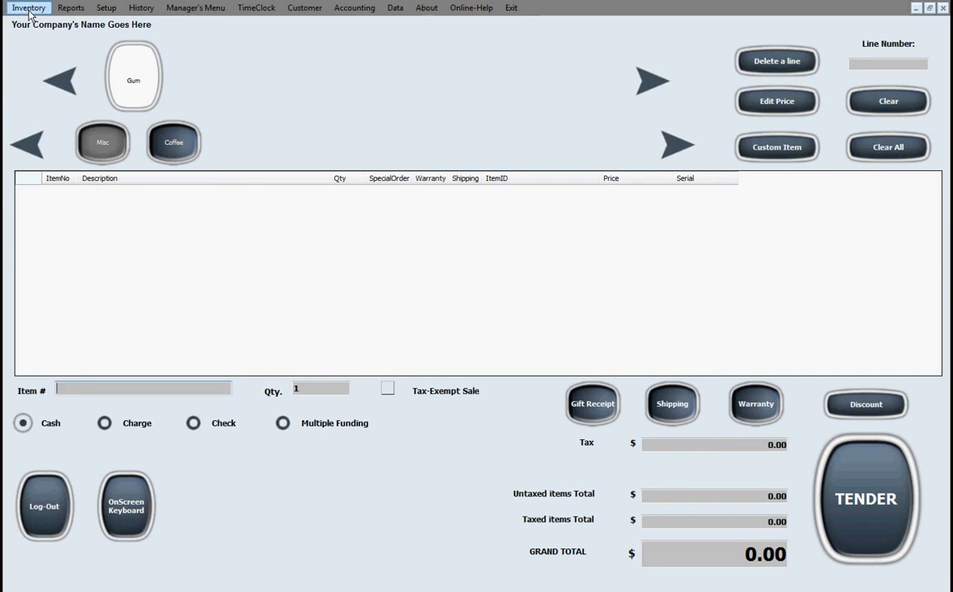
left_click(37, 31)
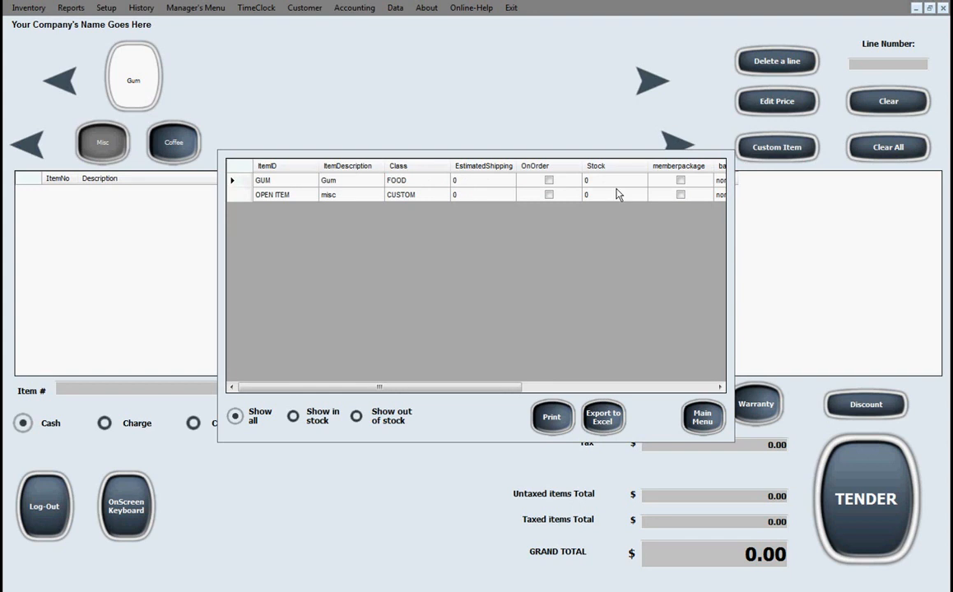
Step: Close the non-confidential inventory list, view the confidential inventory data, and return to the sales screen
left_click_drag(504, 387, 457, 404)
left_click(702, 417)
left_click(25, 10)
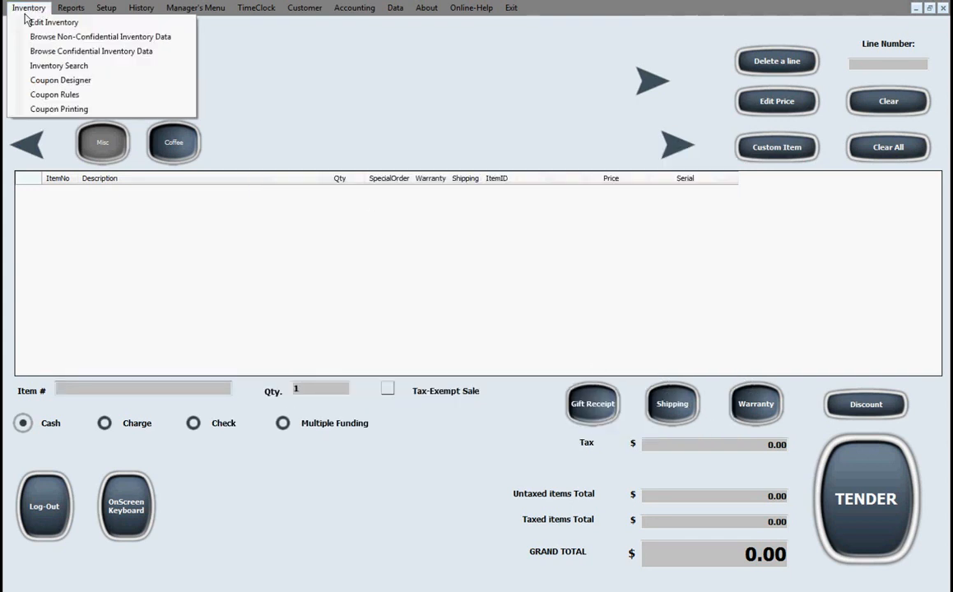
left_click(87, 51)
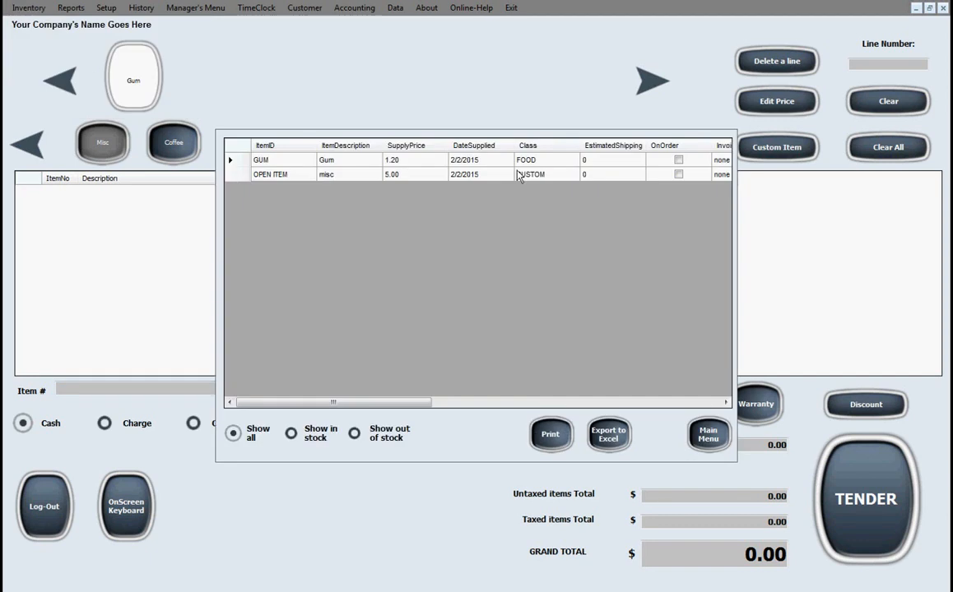
left_click(709, 440)
Step: View the Close Register / General Report form and close it without calculating a report
left_click(27, 10)
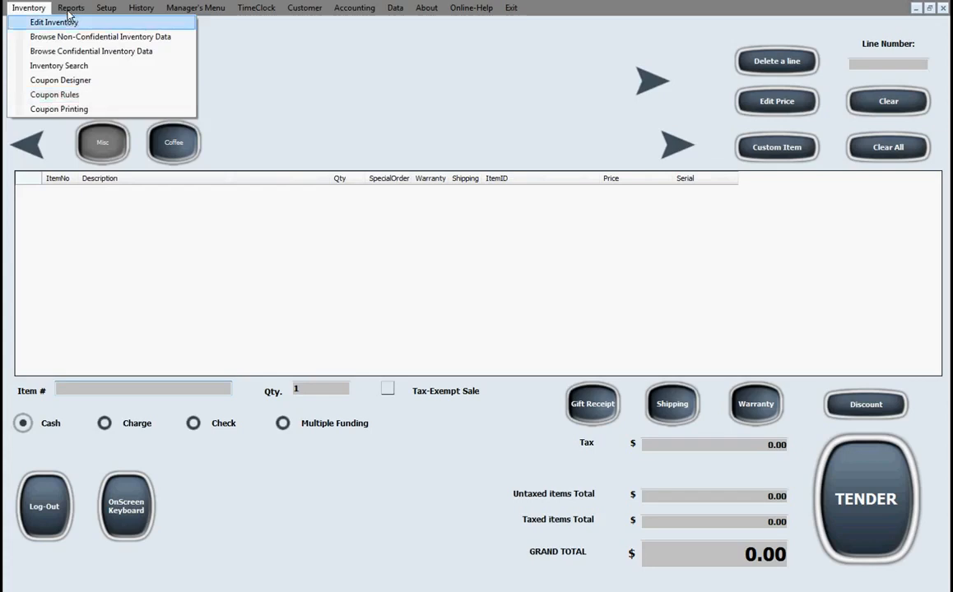
mouse_move(69, 14)
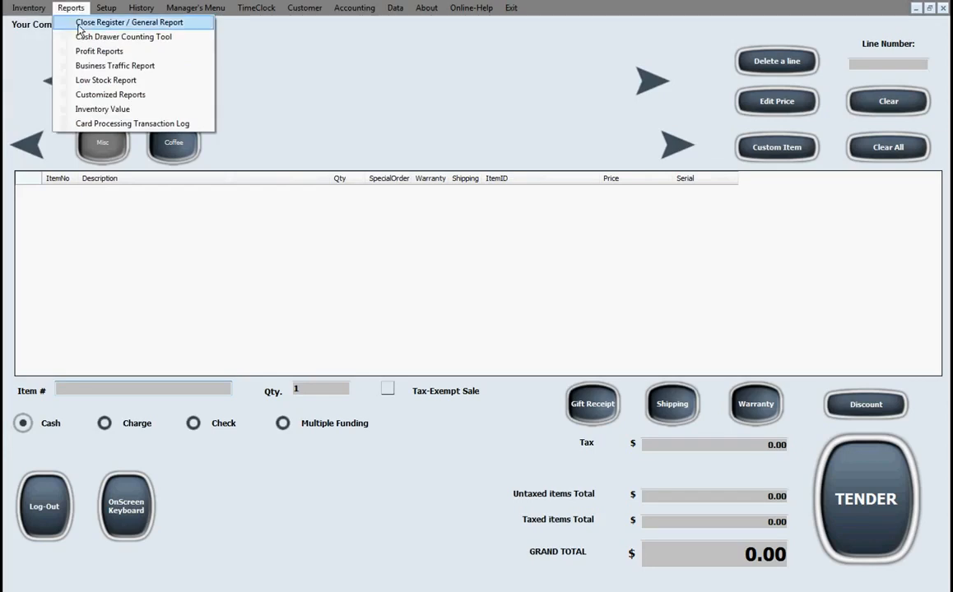
left_click(112, 30)
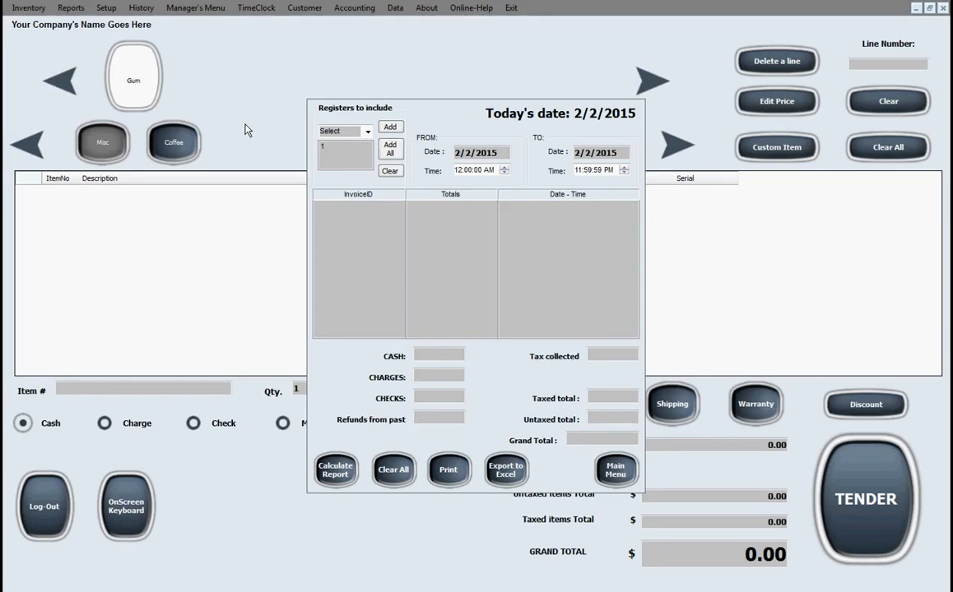
left_click(616, 469)
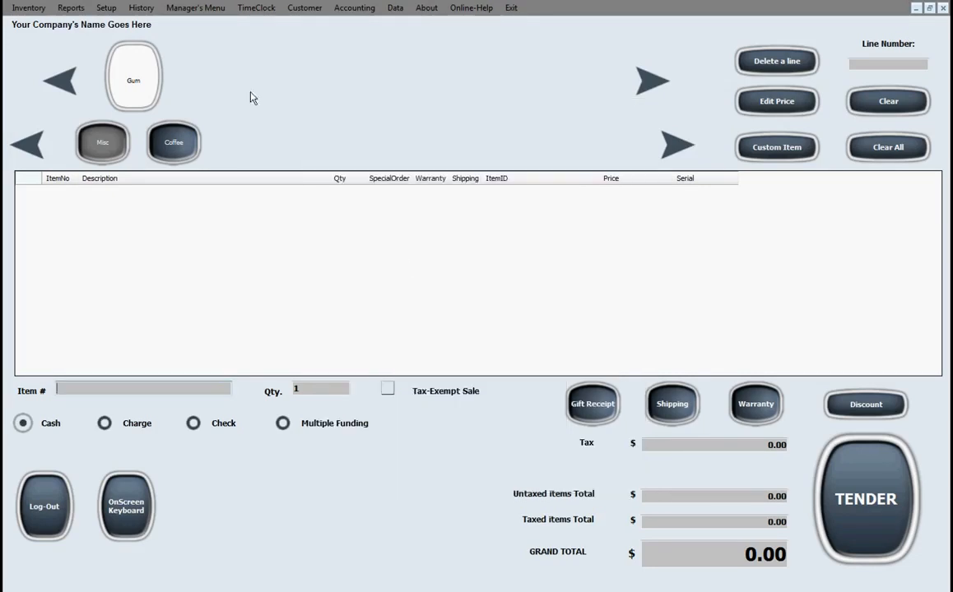
Step: Open Customized Reports, review each report basis, and examine the item choices for a detailed Product/Service report
left_click(70, 8)
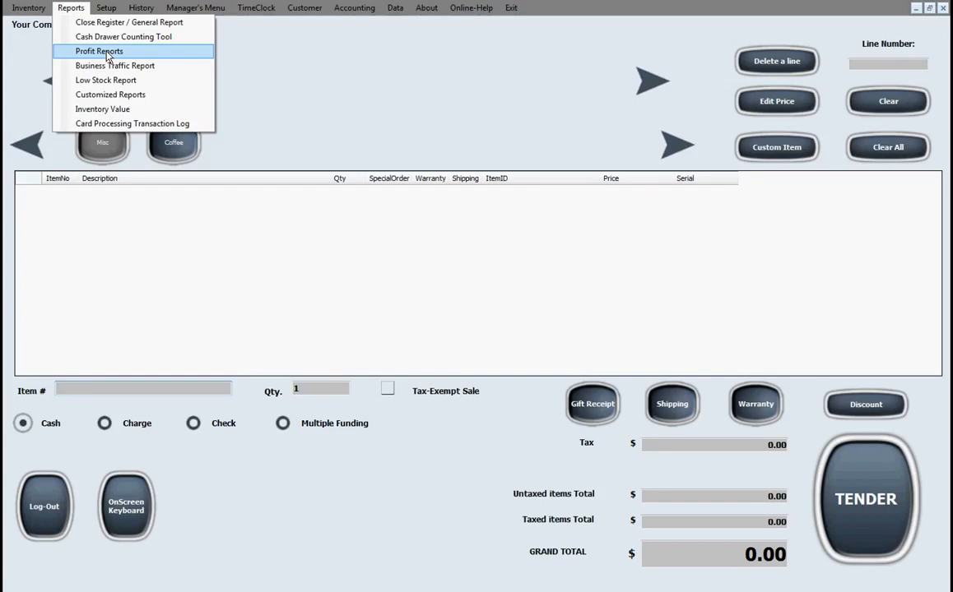
left_click(132, 96)
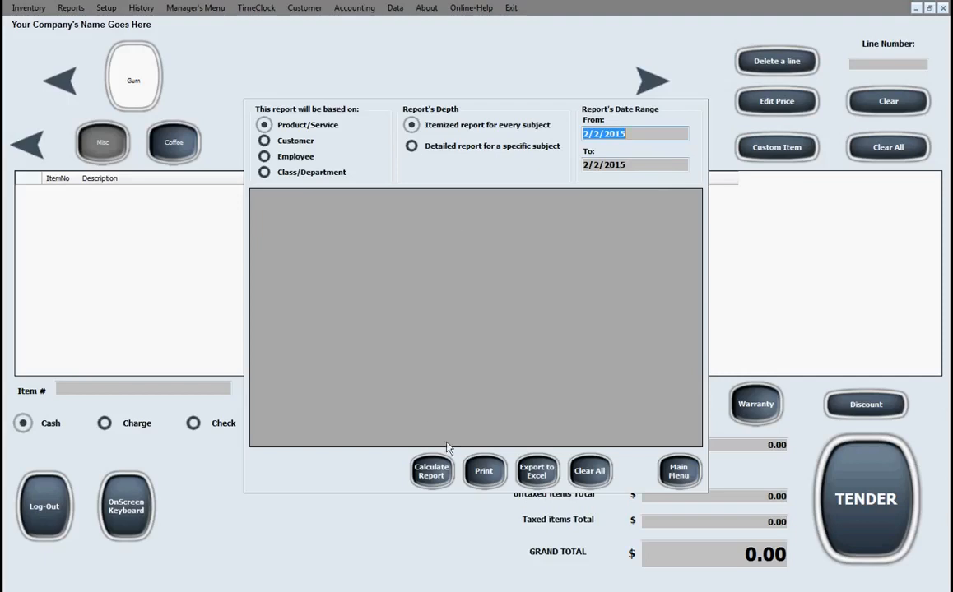
left_click(264, 141)
left_click(264, 156)
left_click(264, 174)
left_click(264, 125)
left_click(413, 148)
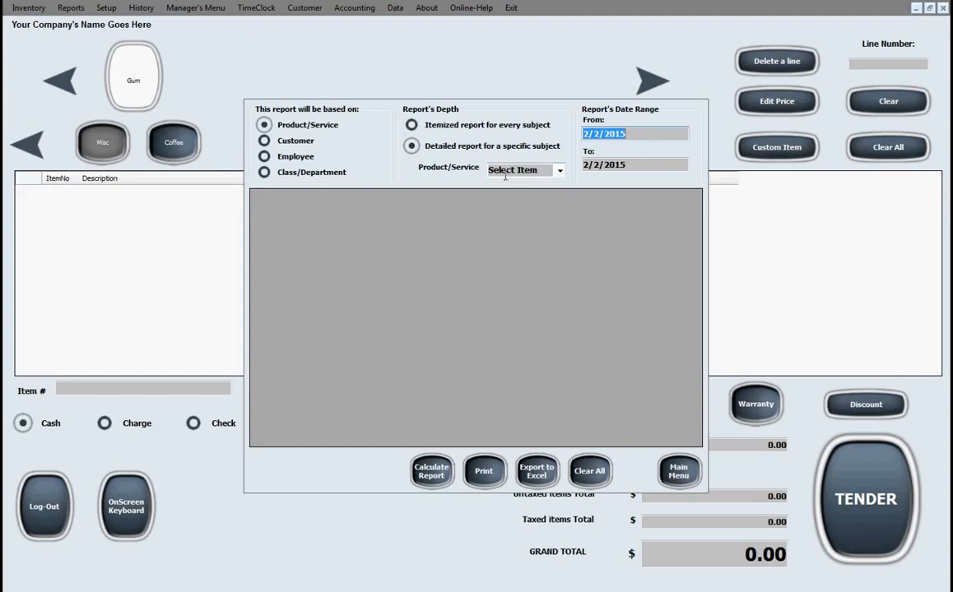
left_click(556, 172)
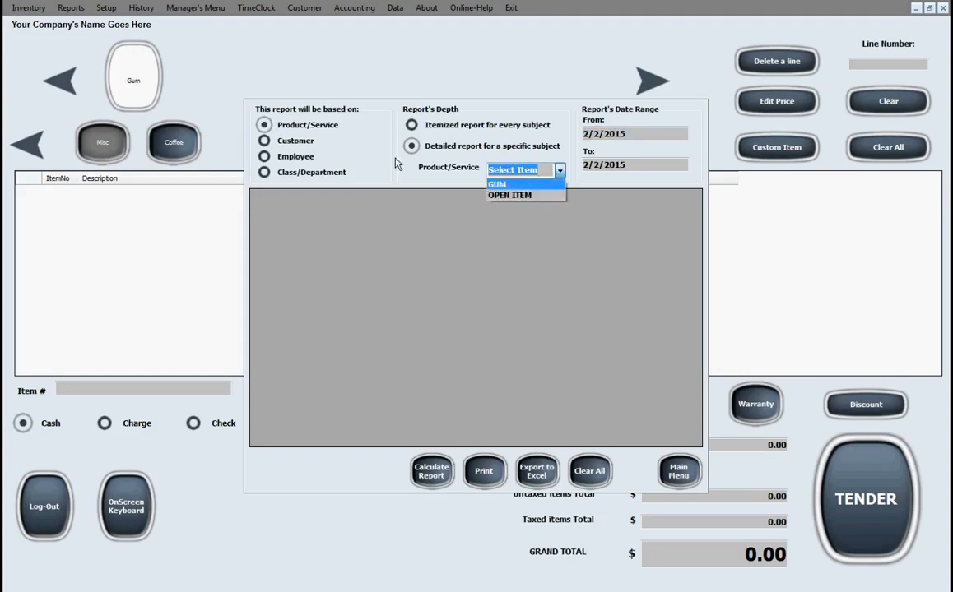
Step: Examine the detailed report options for Customer and Employee, compare the itemized depth, and close the customized reports form
left_click(265, 143)
left_click(264, 142)
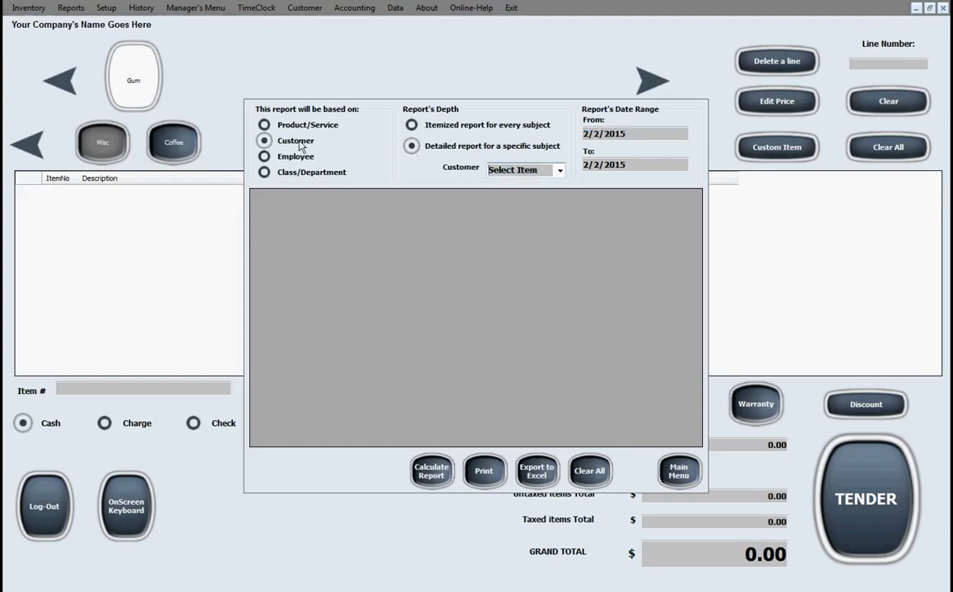
left_click(265, 157)
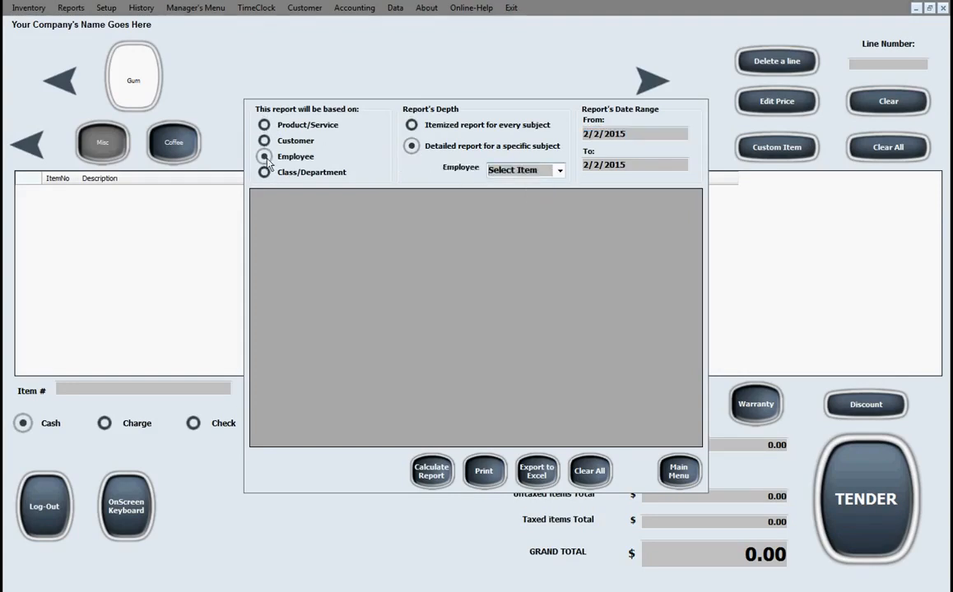
left_click(412, 125)
left_click(411, 146)
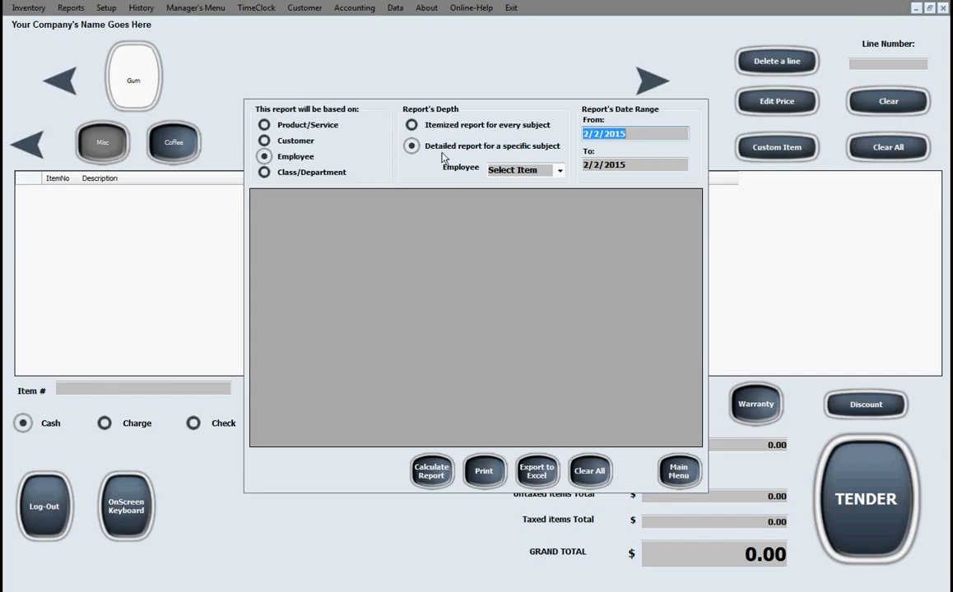
left_click(678, 473)
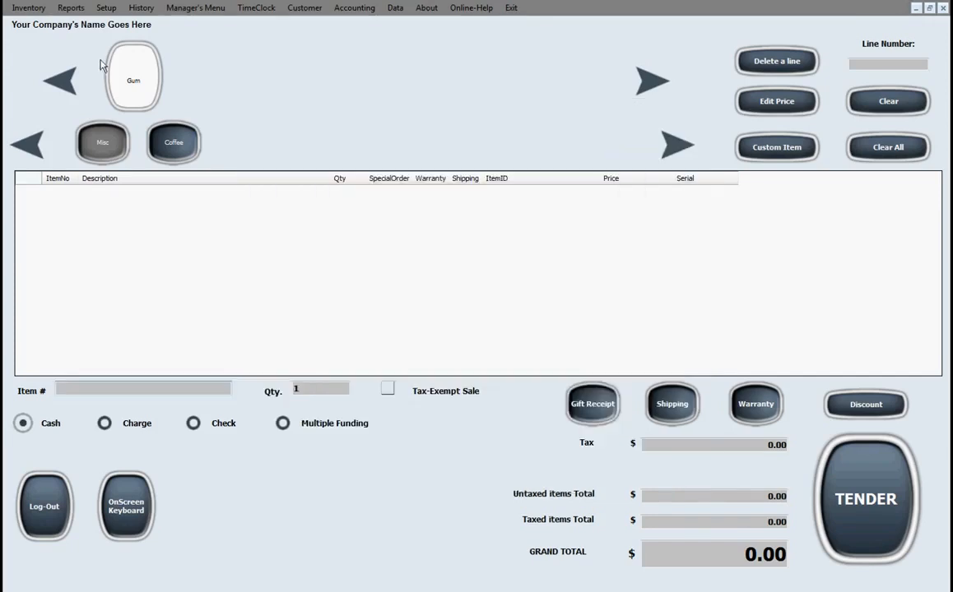
Step: View the credit card processing setup with its recommended processors, and cancel it without changes
left_click(71, 8)
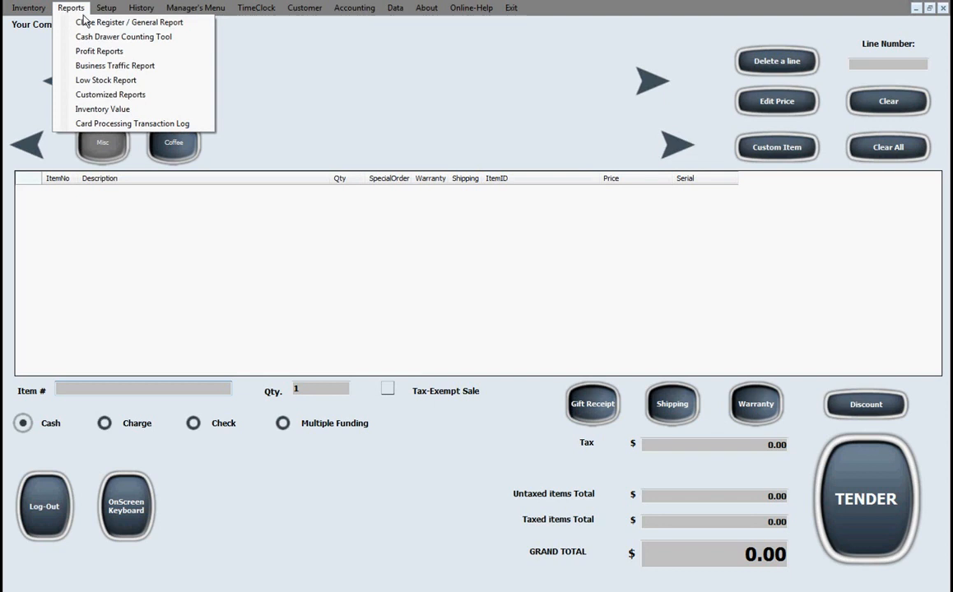
mouse_move(104, 11)
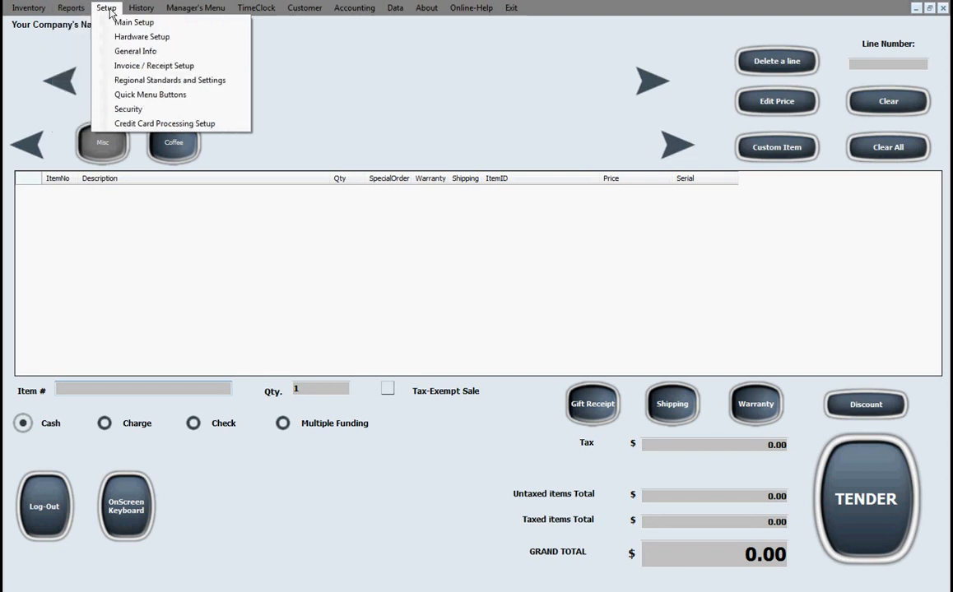
left_click(167, 125)
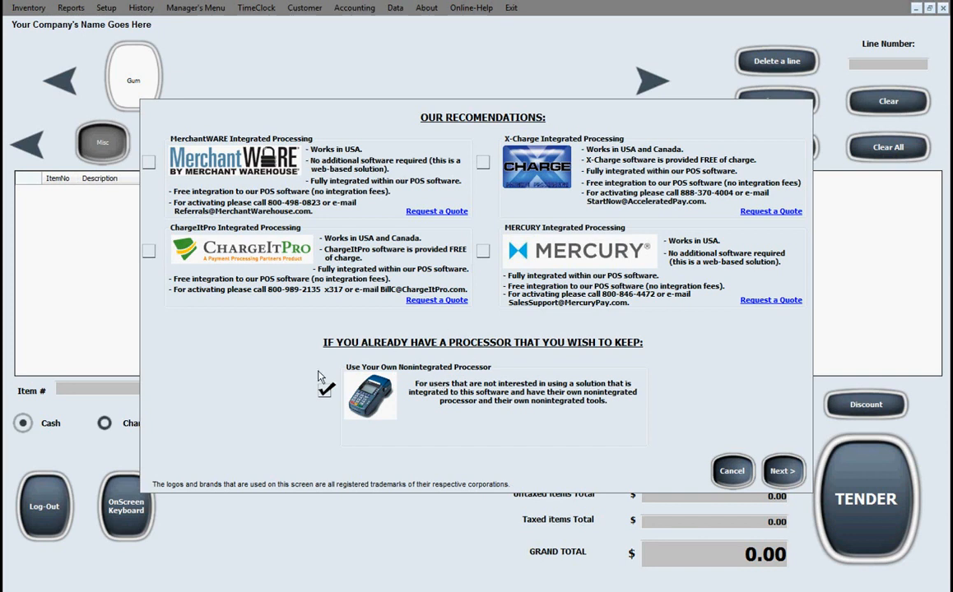
left_click(731, 474)
Step: View the hardware setup for printers, cash drawer, pole display and weight scale, and close it
left_click(106, 8)
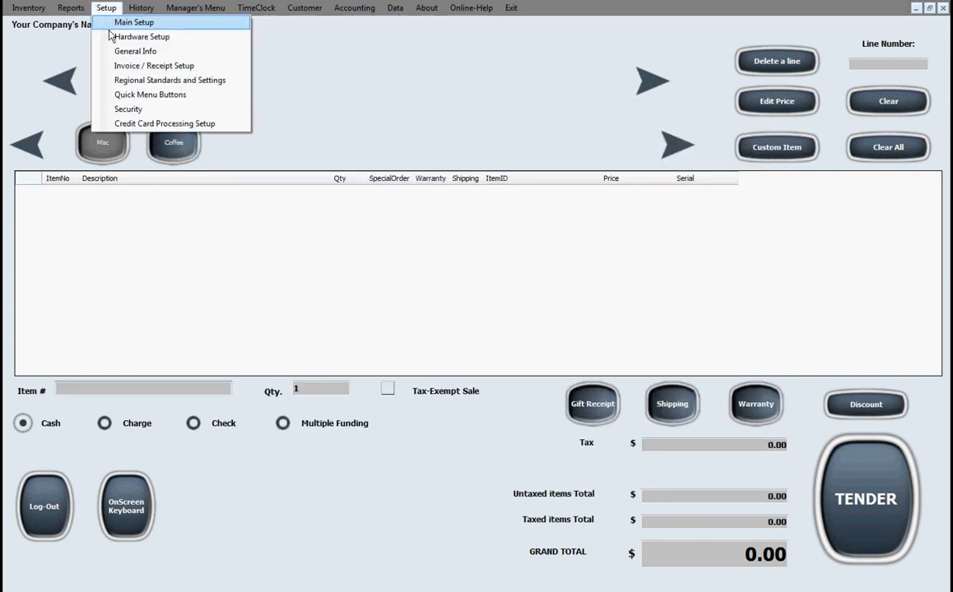
left_click(132, 38)
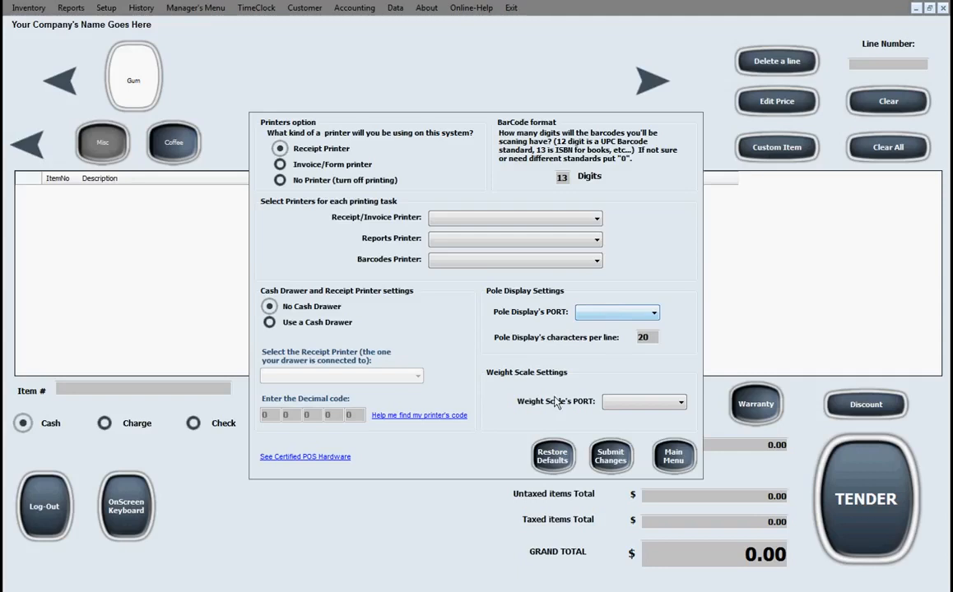
left_click(673, 455)
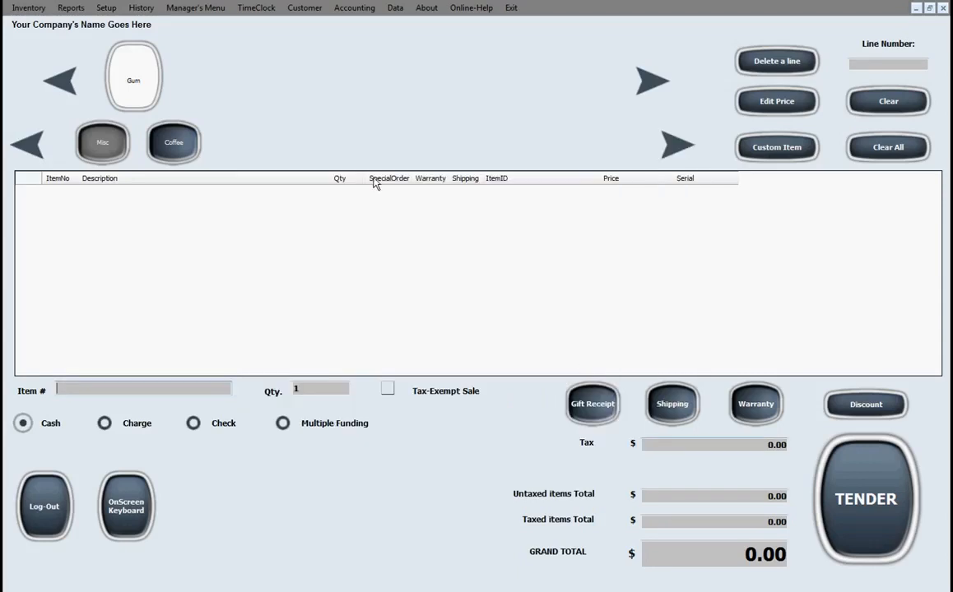
Step: View the quick menu buttons setup with its sub-menu and quick button options, and close it
left_click(106, 8)
left_click(178, 98)
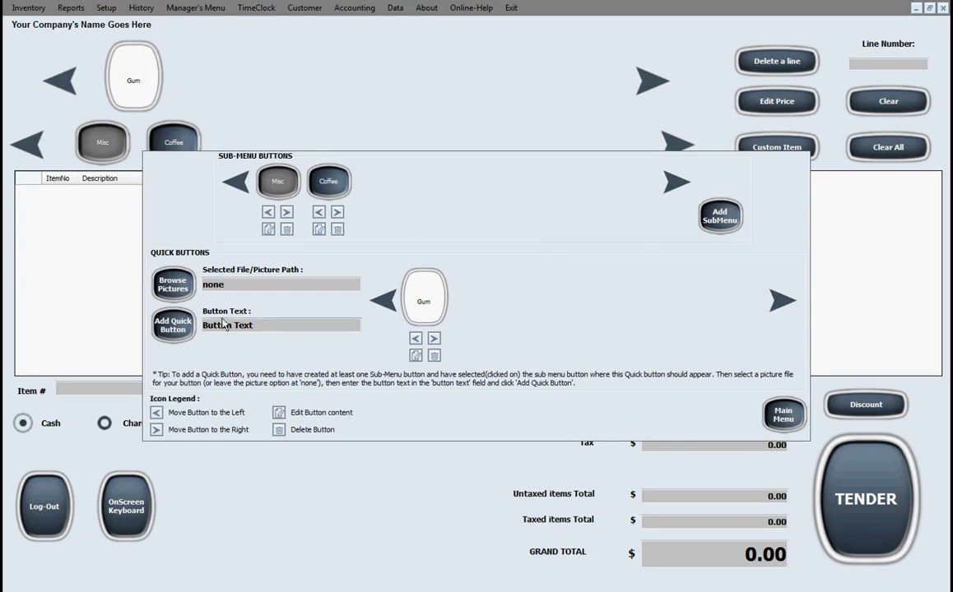
left_click(784, 415)
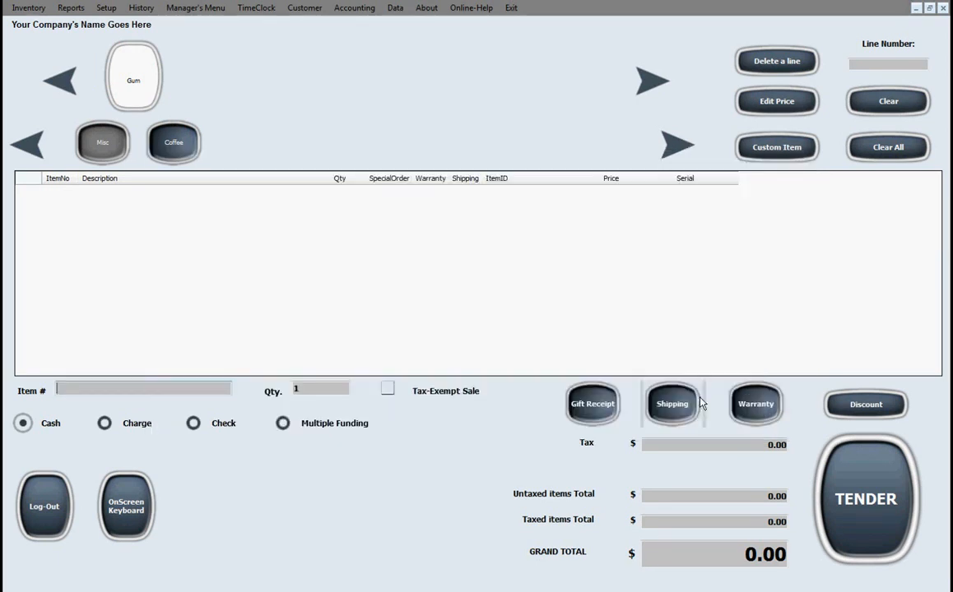
Step: Open the employee table, view the blank employee form with its security settings, and return to the sales screen
left_click(106, 10)
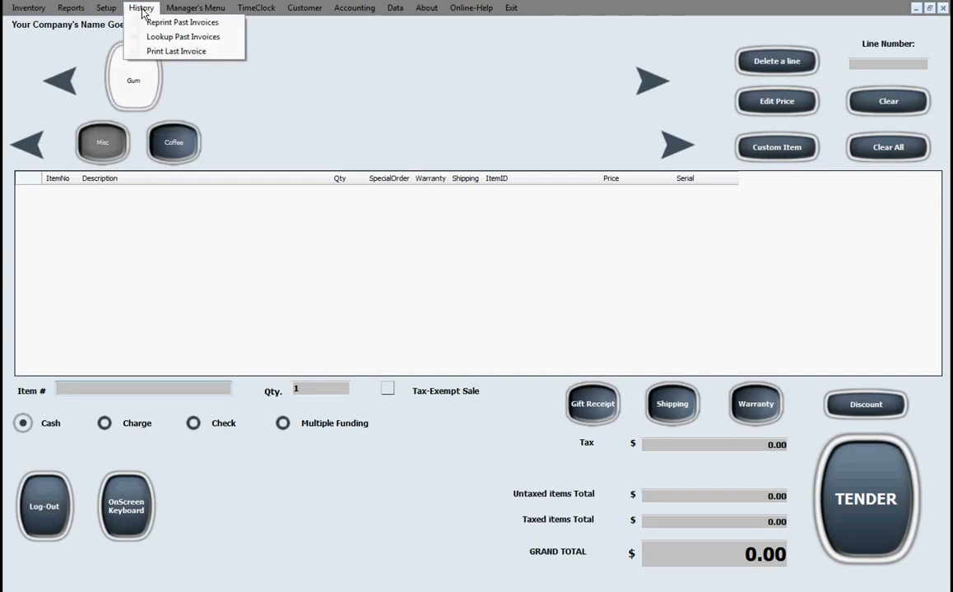
mouse_move(189, 8)
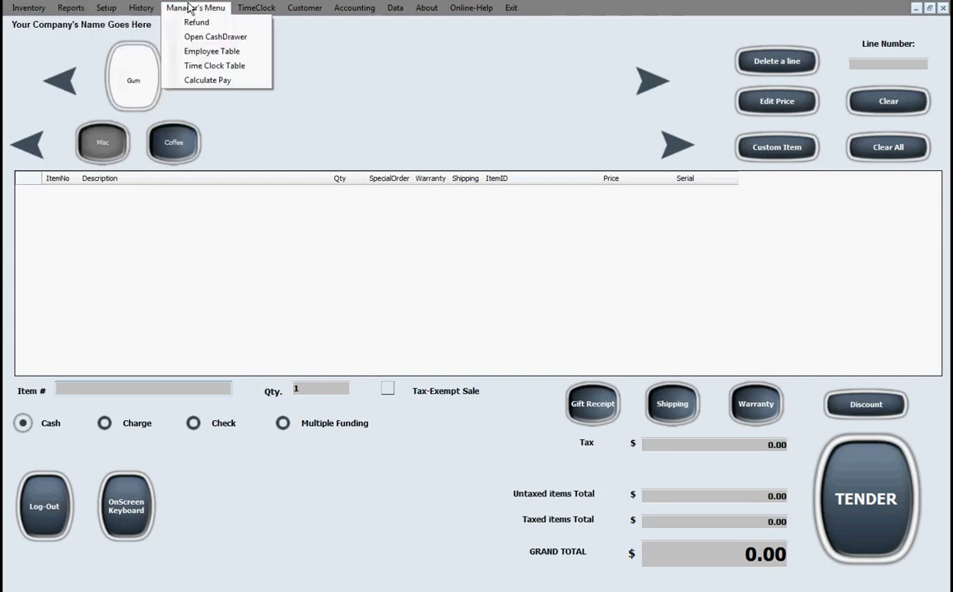
left_click(206, 51)
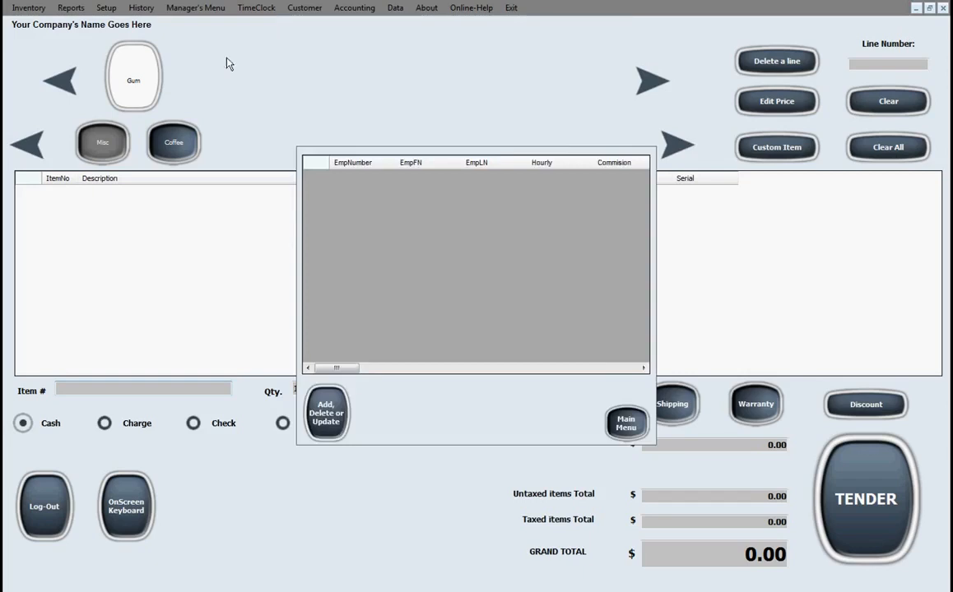
left_click(325, 417)
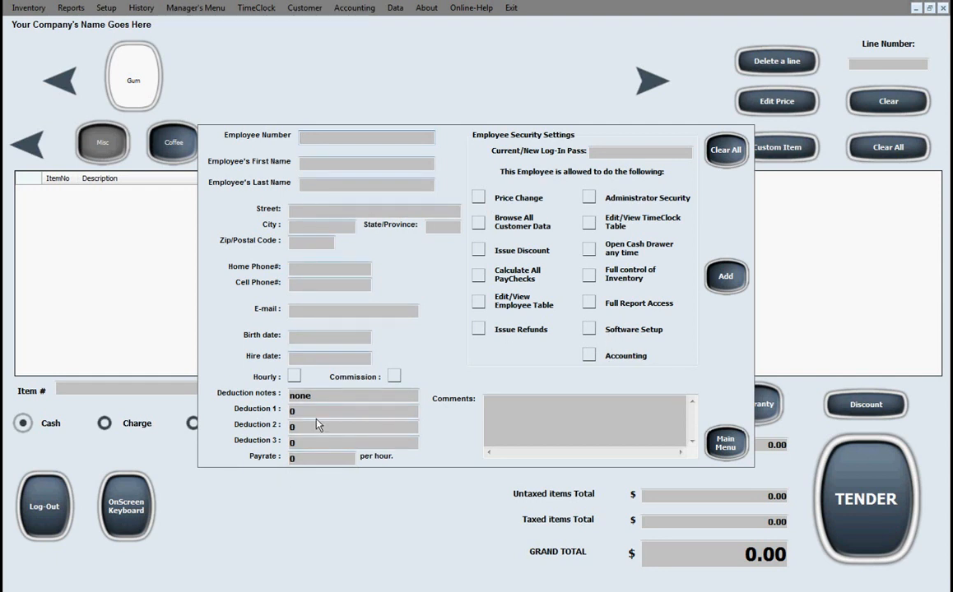
left_click(732, 444)
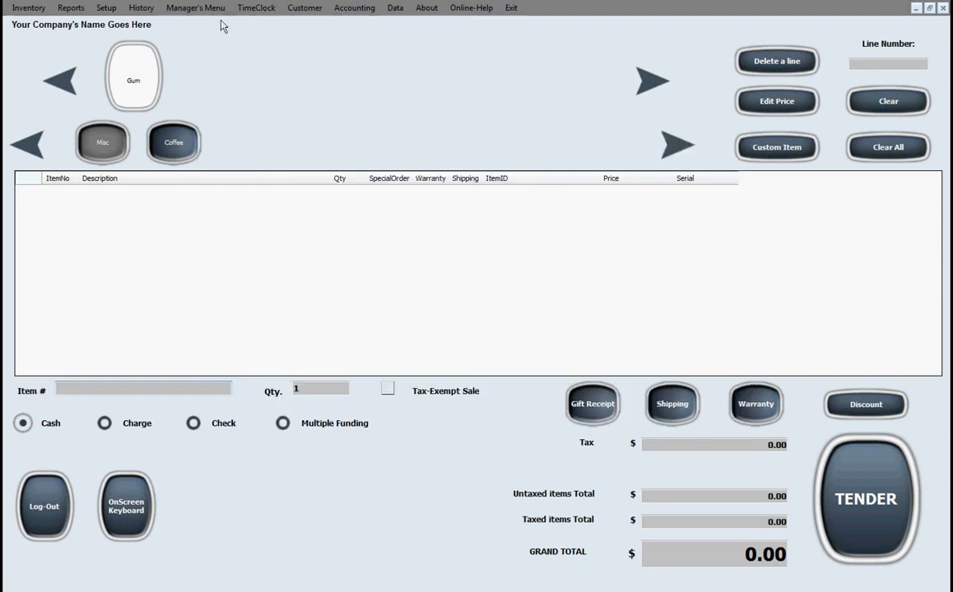
Step: View the employee time clock form, the customer functions and the accounting screen, closing each without changes
left_click(263, 12)
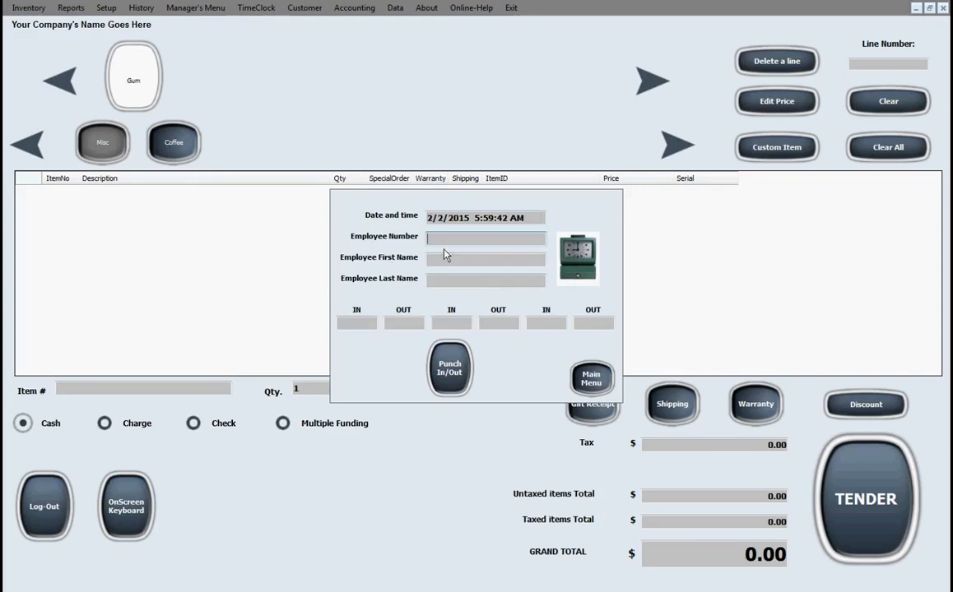
left_click(589, 385)
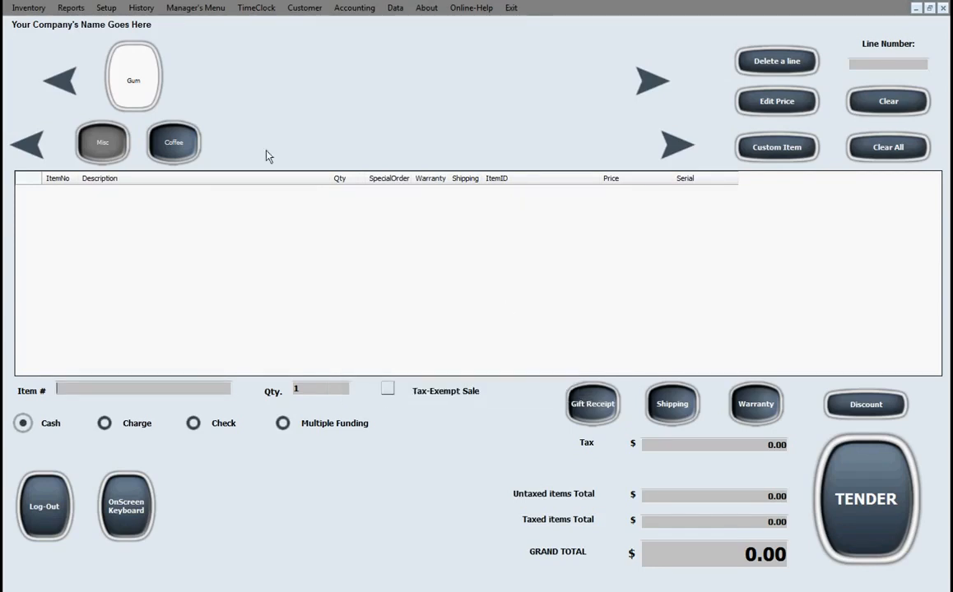
left_click(200, 11)
mouse_move(298, 12)
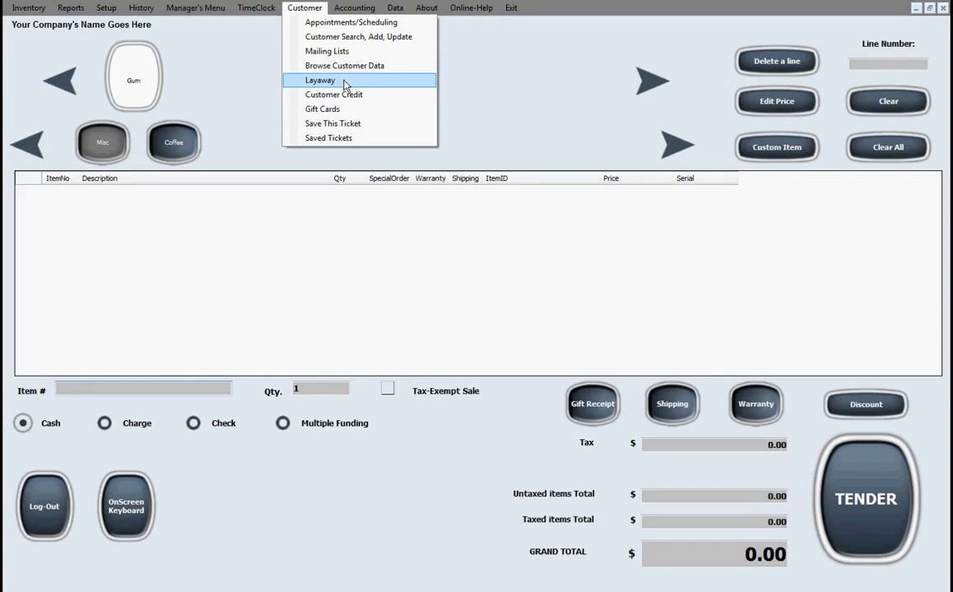
left_click(355, 8)
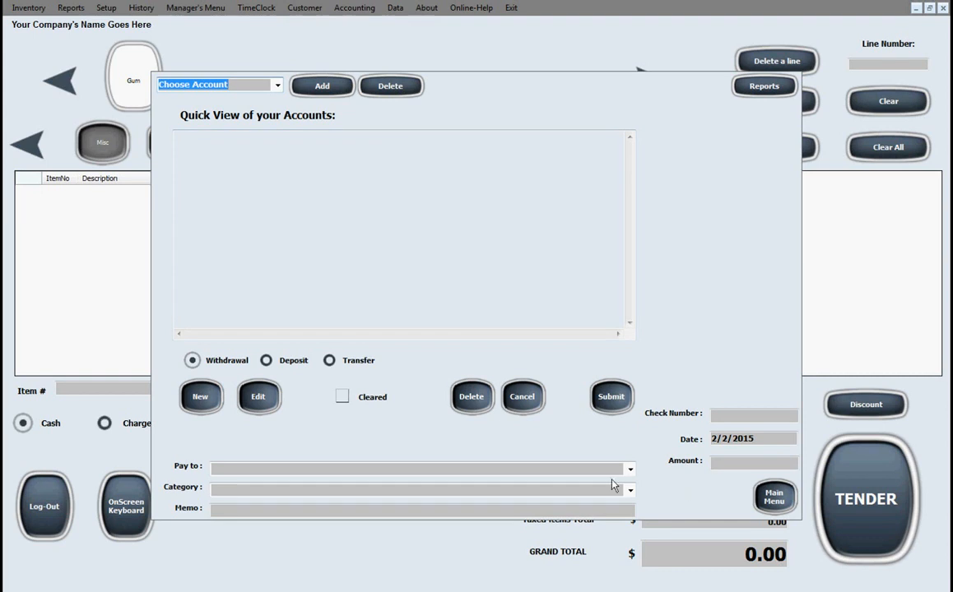
left_click(773, 496)
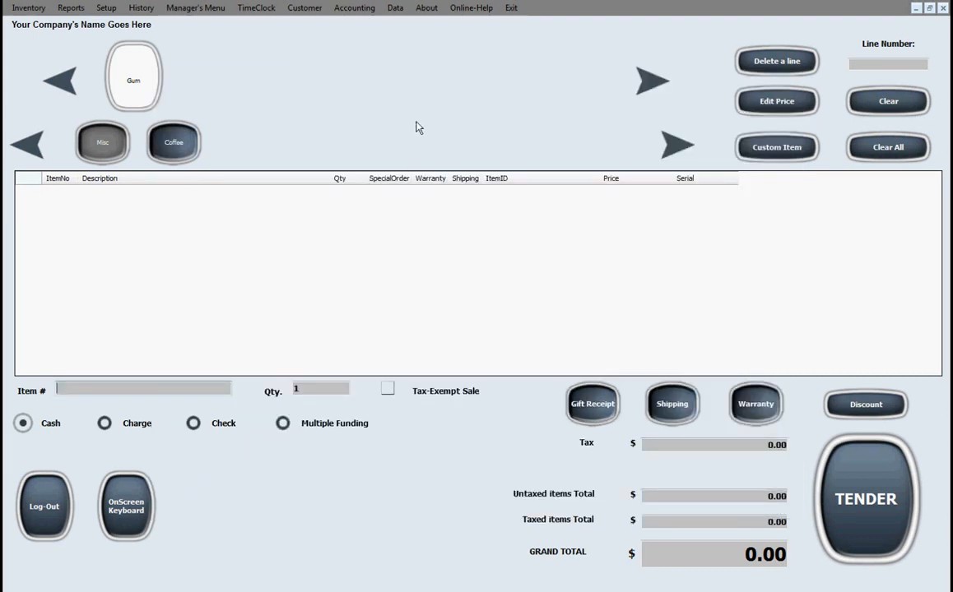
Step: Open the online help site, view its Retail Software page, and return to the sales screen
left_click(471, 8)
left_click(600, 351)
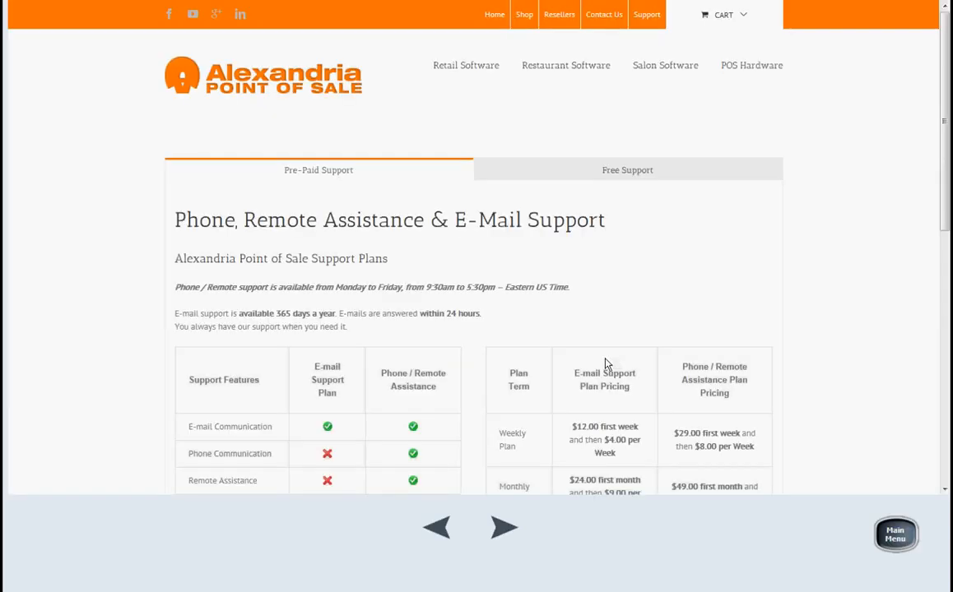
left_click(476, 69)
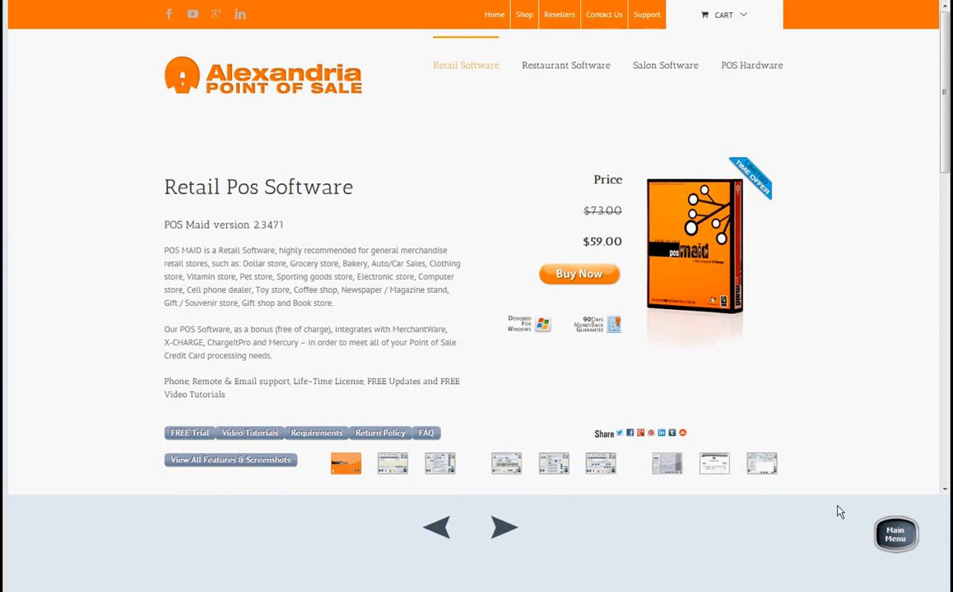
left_click(895, 536)
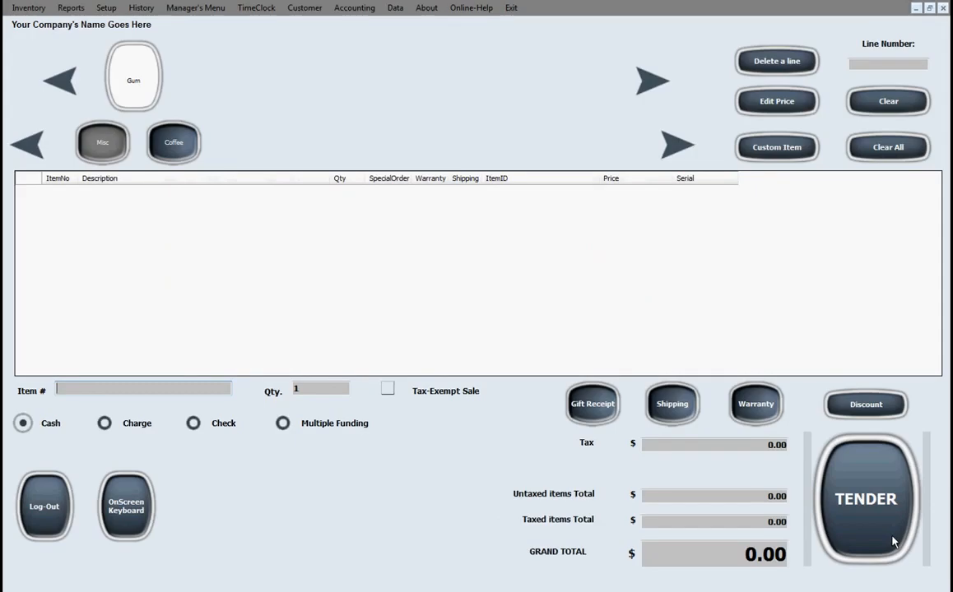